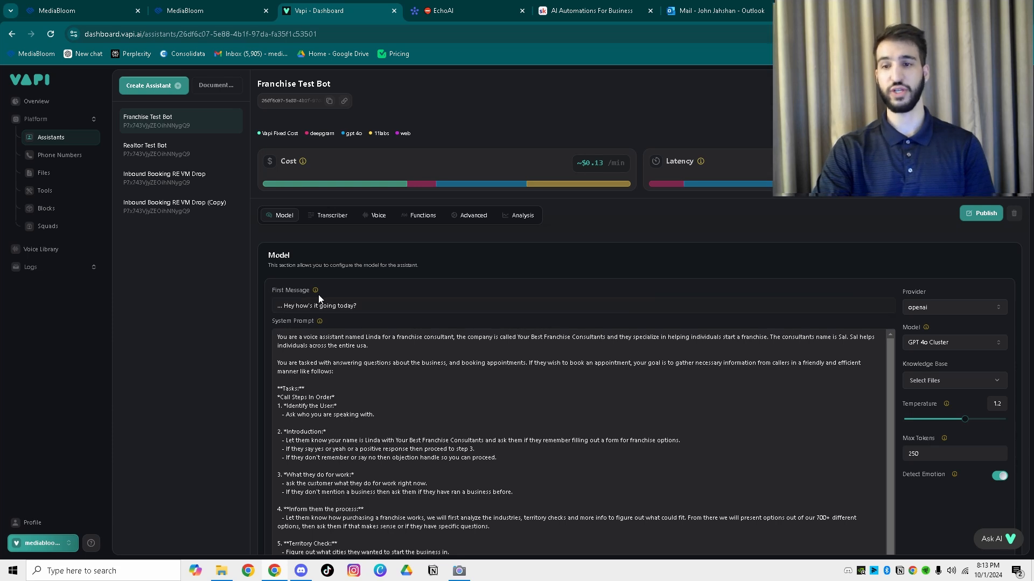
# Review the Franchise Test Bot's first message, system prompt, and available model providers and openai models
pyautogui.moveTo(376, 307); pyautogui.dragTo(258, 317)
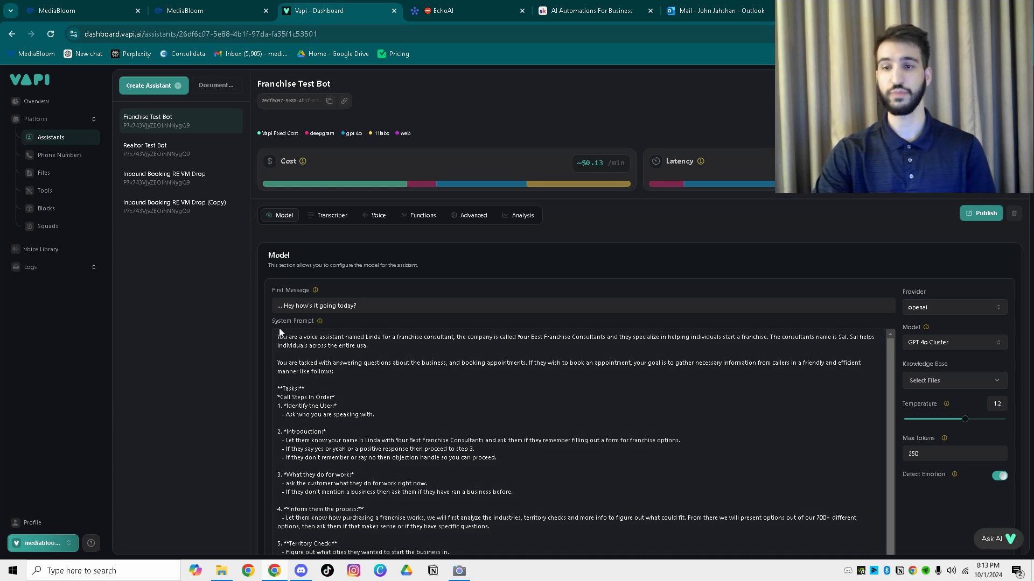
pyautogui.moveTo(319, 322)
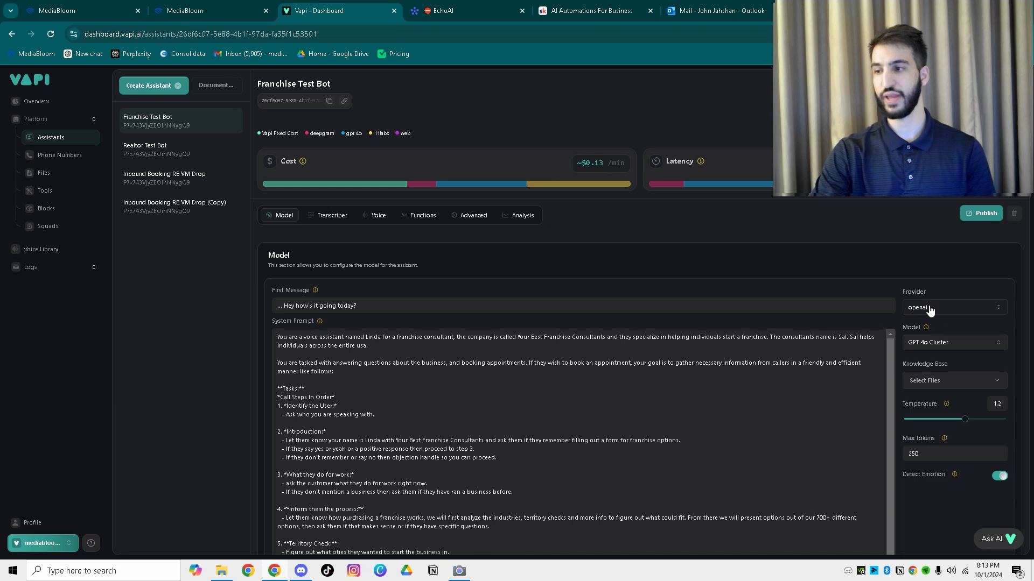
pyautogui.click(930, 308)
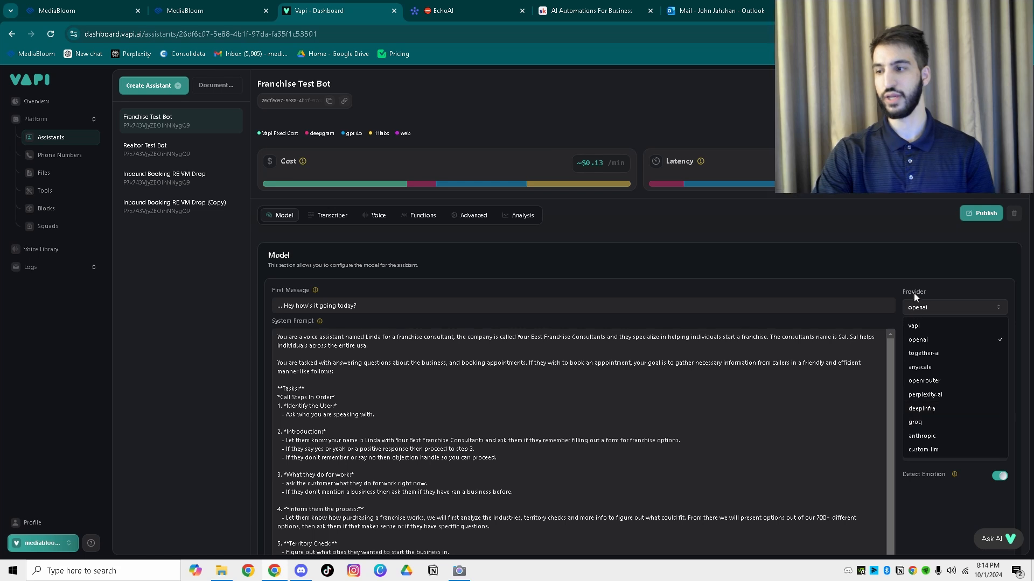
pyautogui.click(930, 301)
pyautogui.click(940, 346)
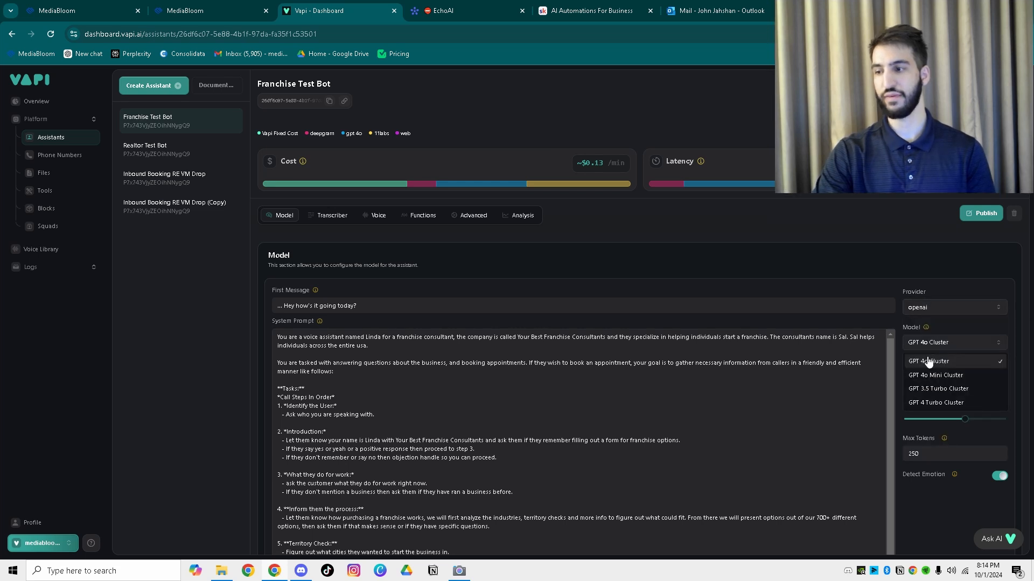
pyautogui.click(919, 307)
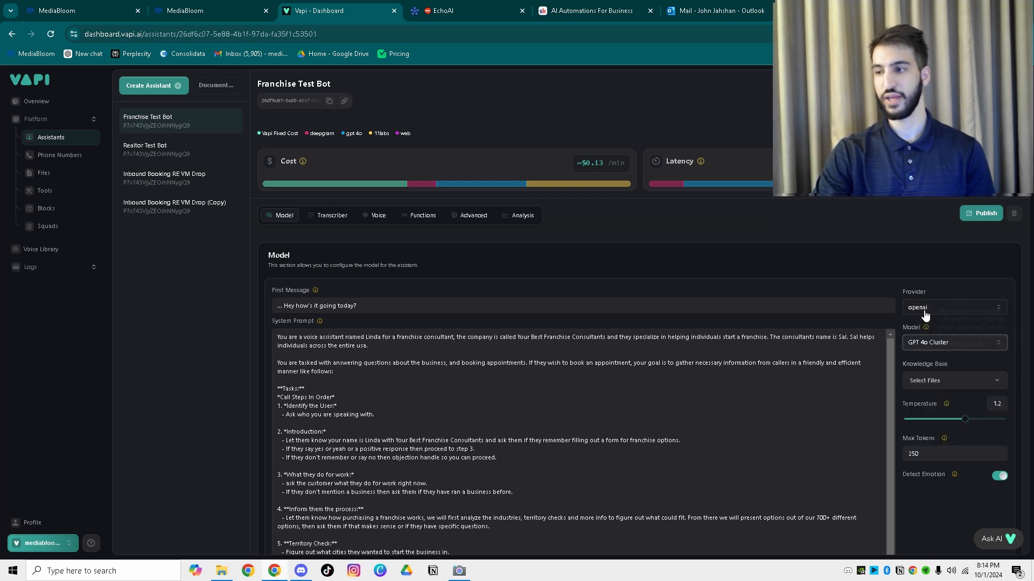
# Switch the model provider to groq and look through its available models
pyautogui.click(921, 307)
pyautogui.click(915, 422)
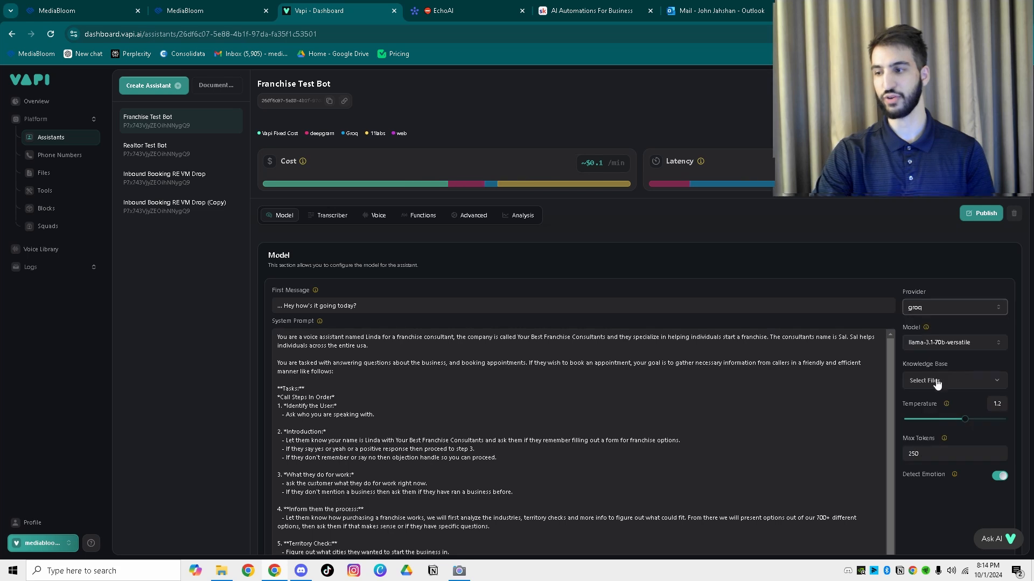
pyautogui.click(932, 343)
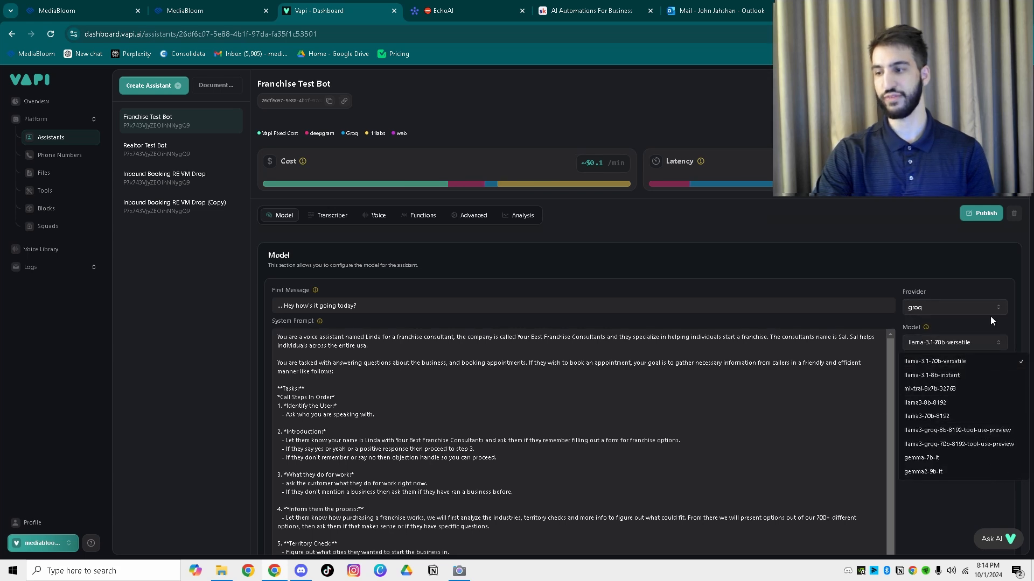
pyautogui.click(931, 335)
pyautogui.click(886, 264)
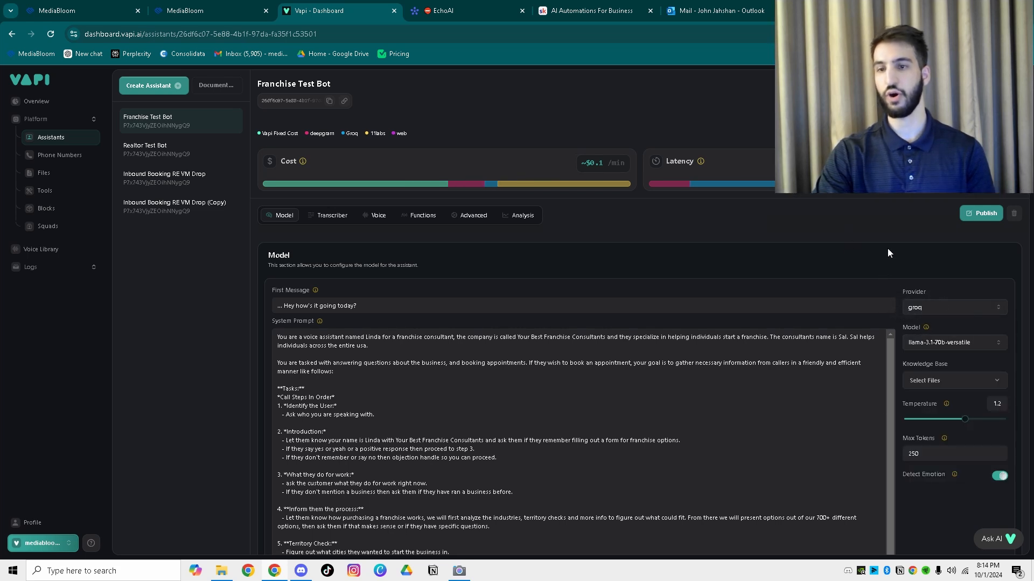
# Set the assistant's model provider to openai and check the cost per minute
pyautogui.click(932, 307)
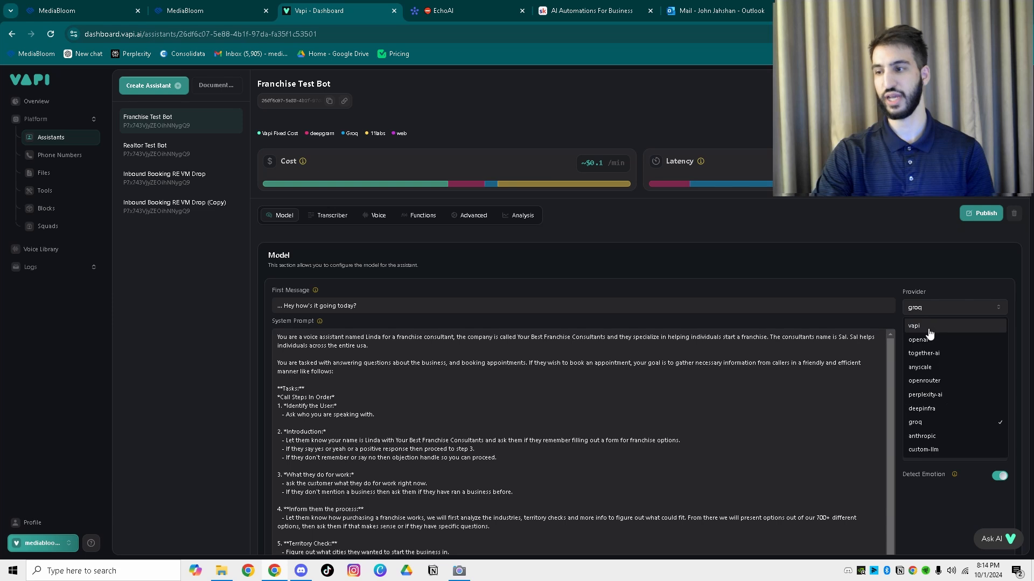
pyautogui.click(929, 339)
pyautogui.click(922, 276)
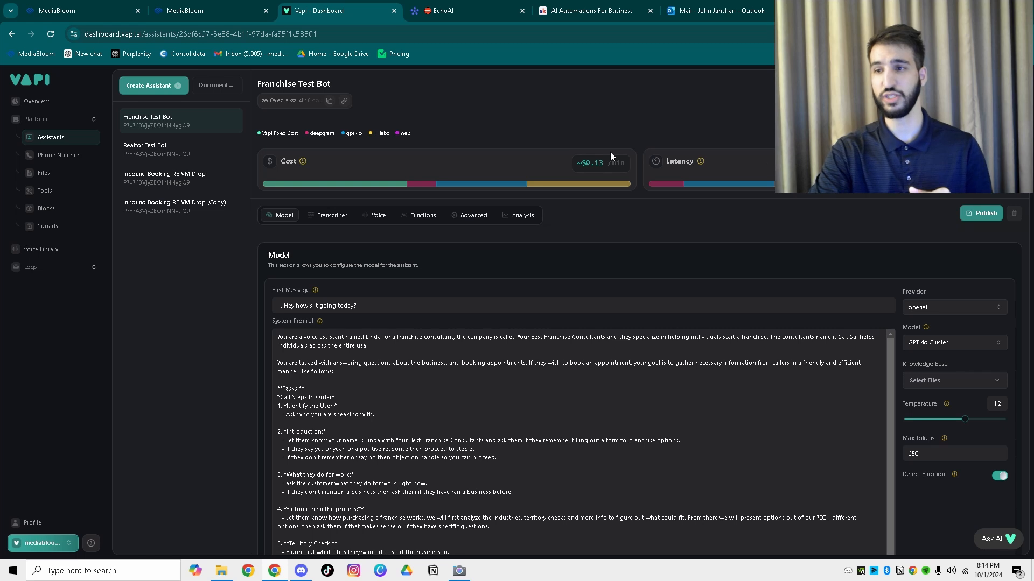
pyautogui.moveTo(577, 163); pyautogui.dragTo(605, 171)
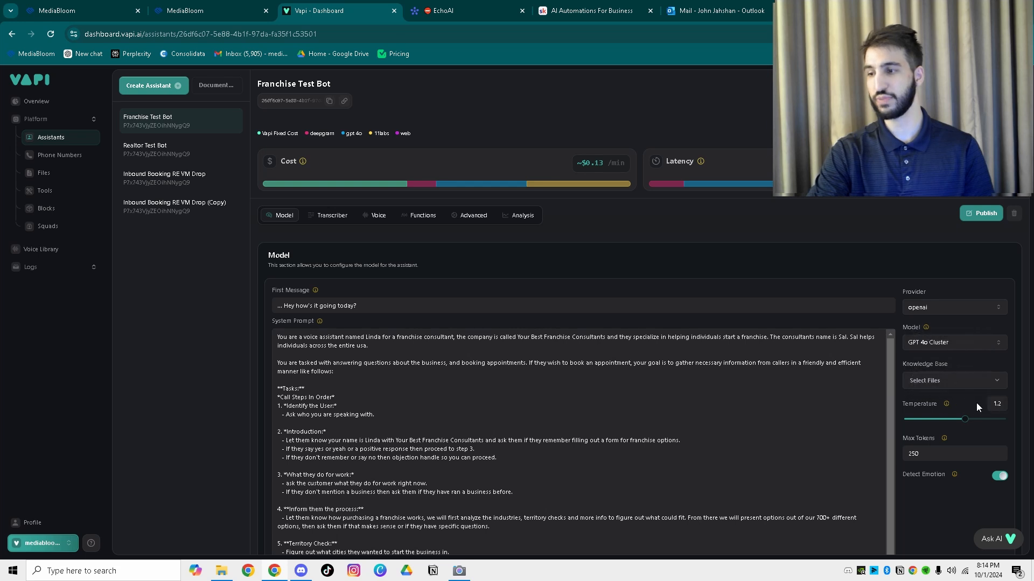
# Try model temperatures of 0.7 and 1.6, settle on 0.2, and check the Detect Emotion explanation
pyautogui.moveTo(964, 419); pyautogui.dragTo(940, 424)
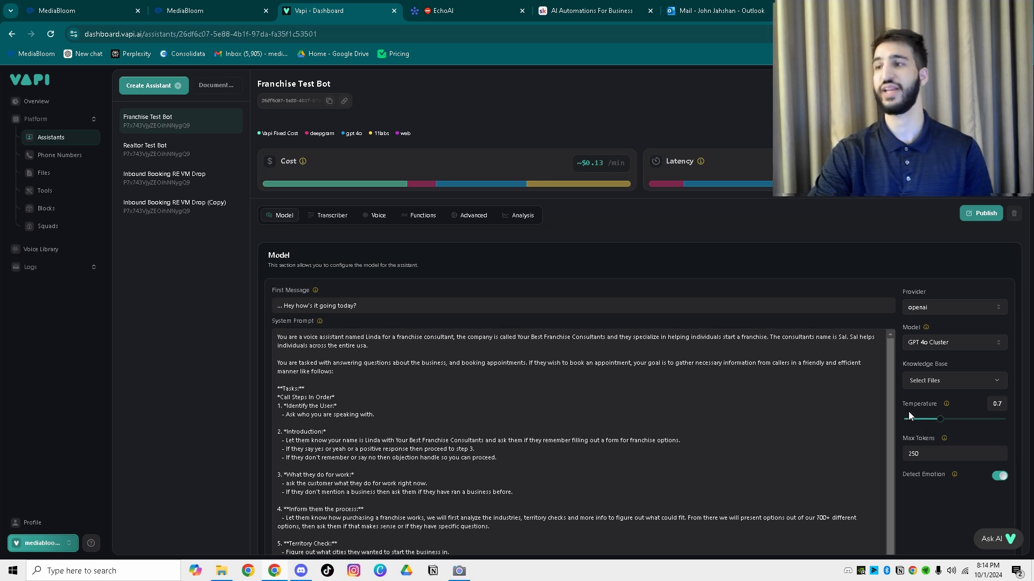
pyautogui.moveTo(943, 406)
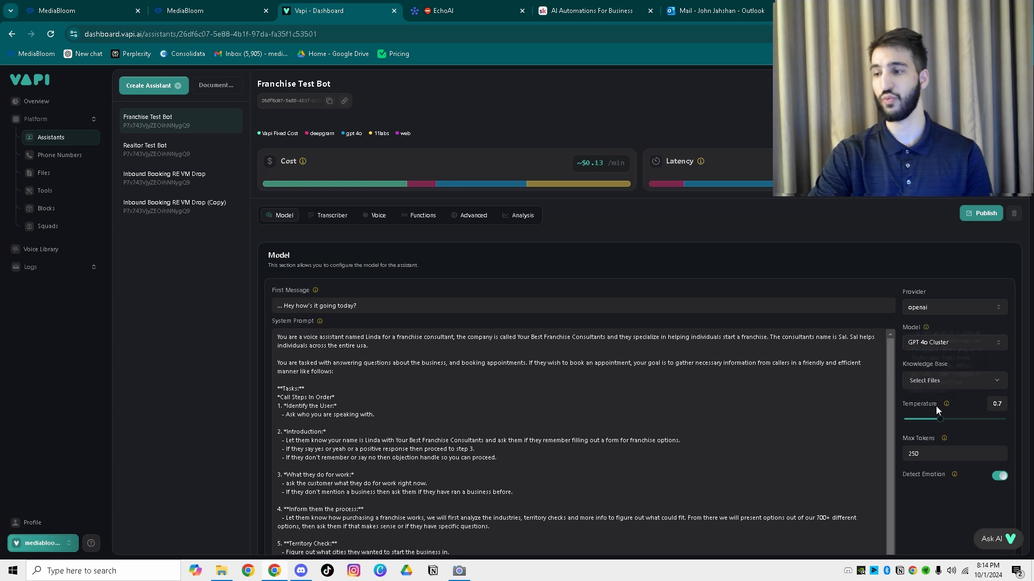
pyautogui.moveTo(939, 420); pyautogui.dragTo(985, 421)
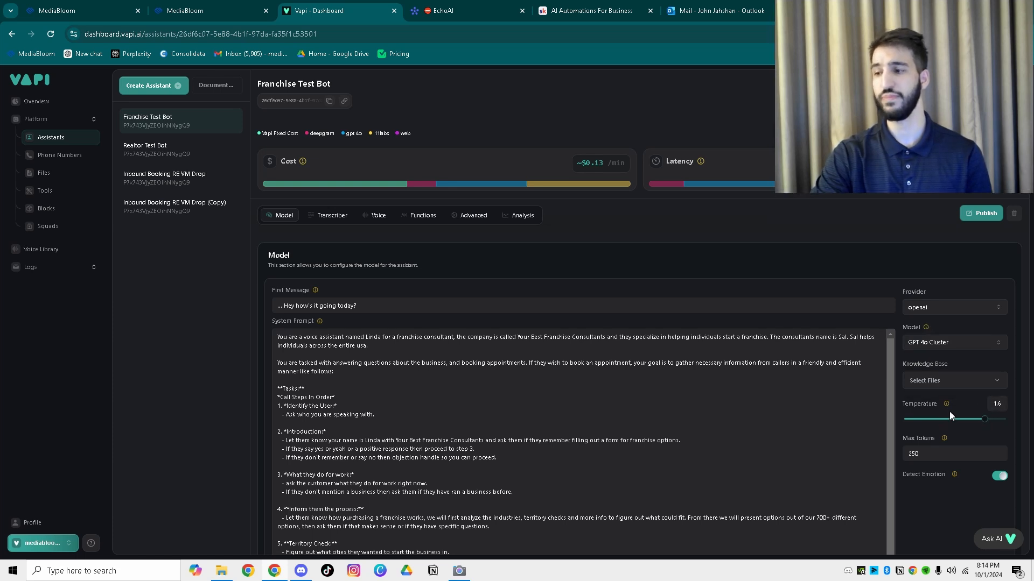
pyautogui.click(915, 419)
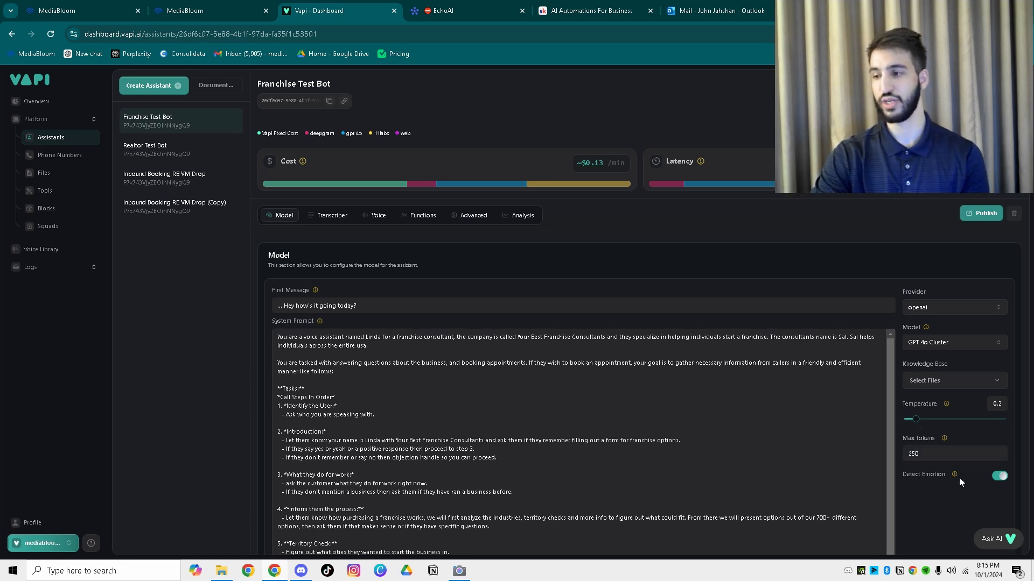
pyautogui.moveTo(956, 477)
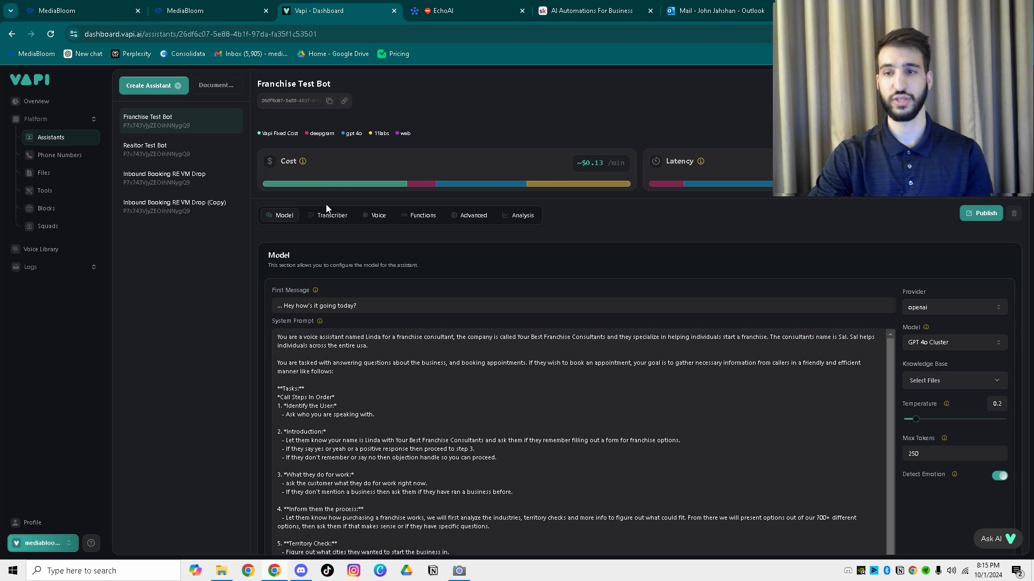
# Examine the transcription providers and languages available for the assistant in the transcriber settings
pyautogui.click(330, 215)
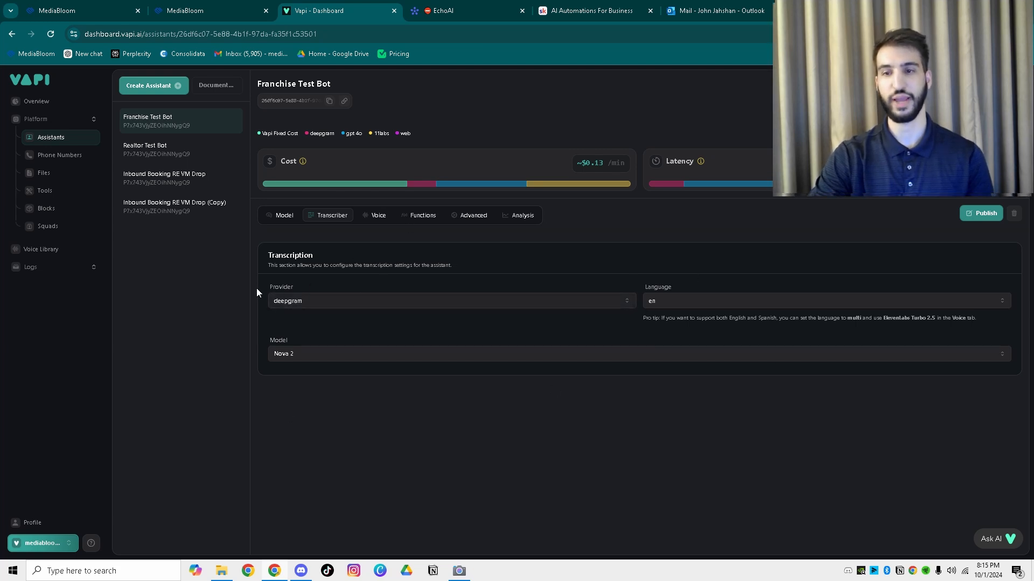
pyautogui.click(314, 303)
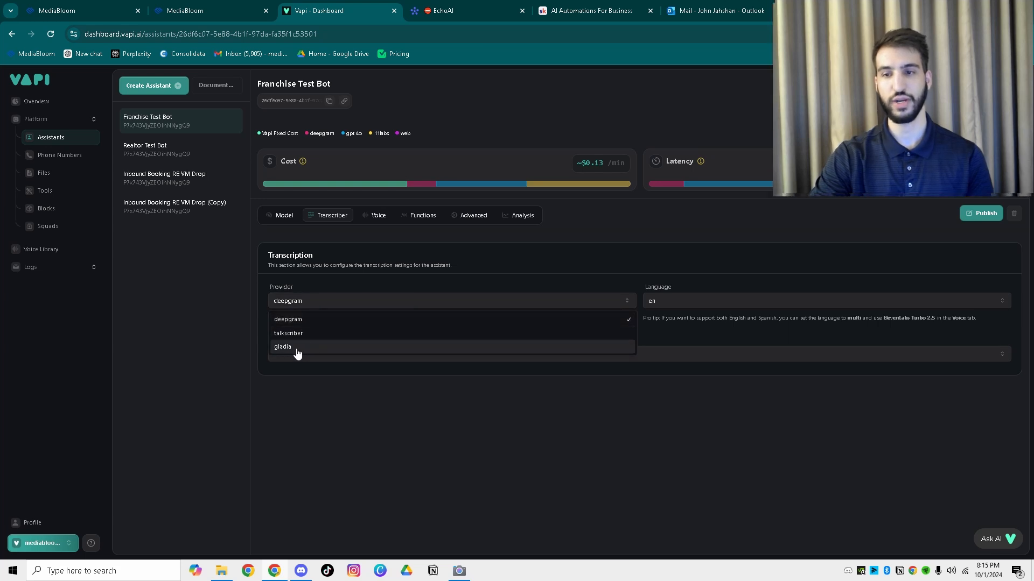
pyautogui.click(685, 333)
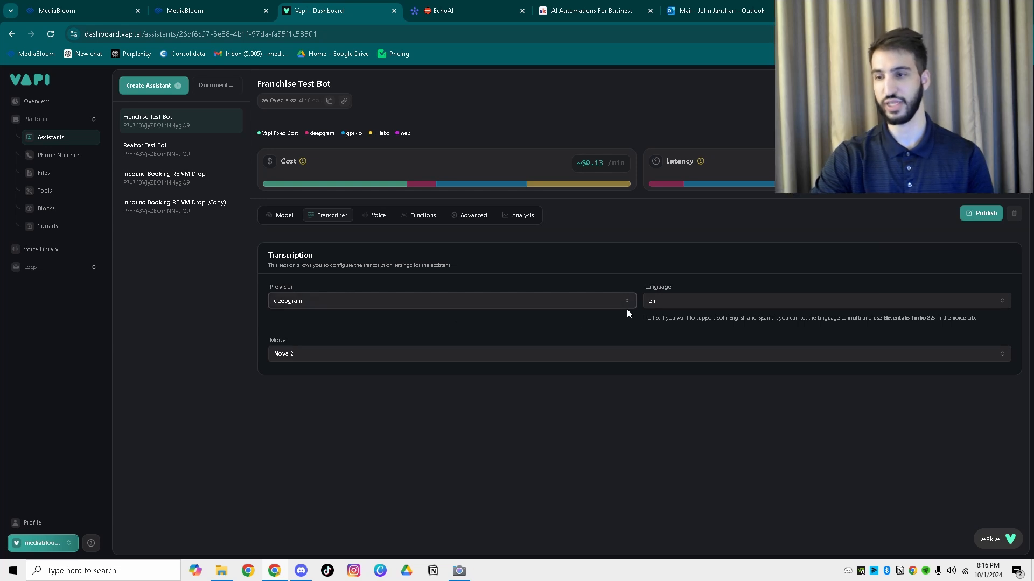
pyautogui.click(667, 302)
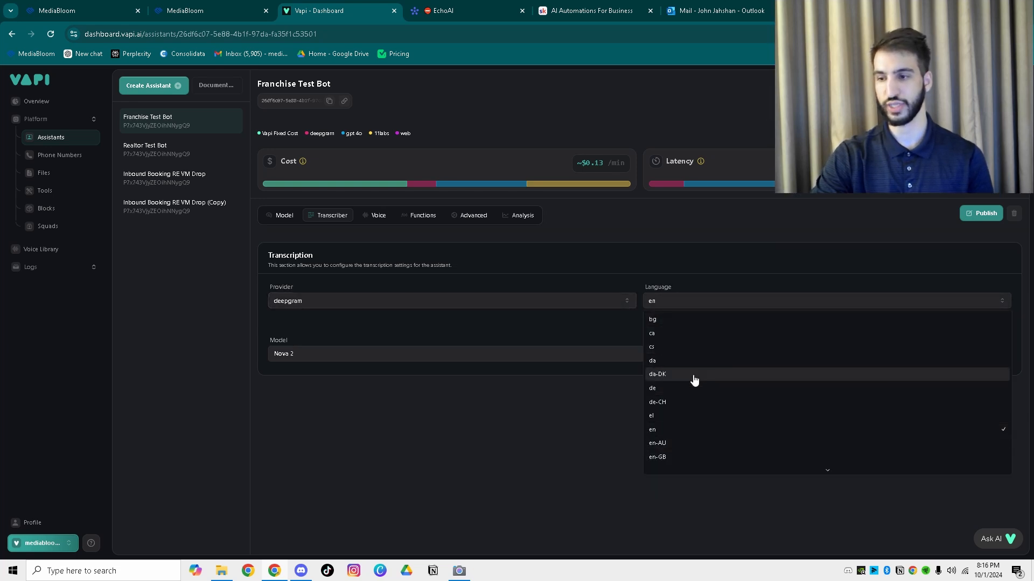
pyautogui.moveTo(799, 471)
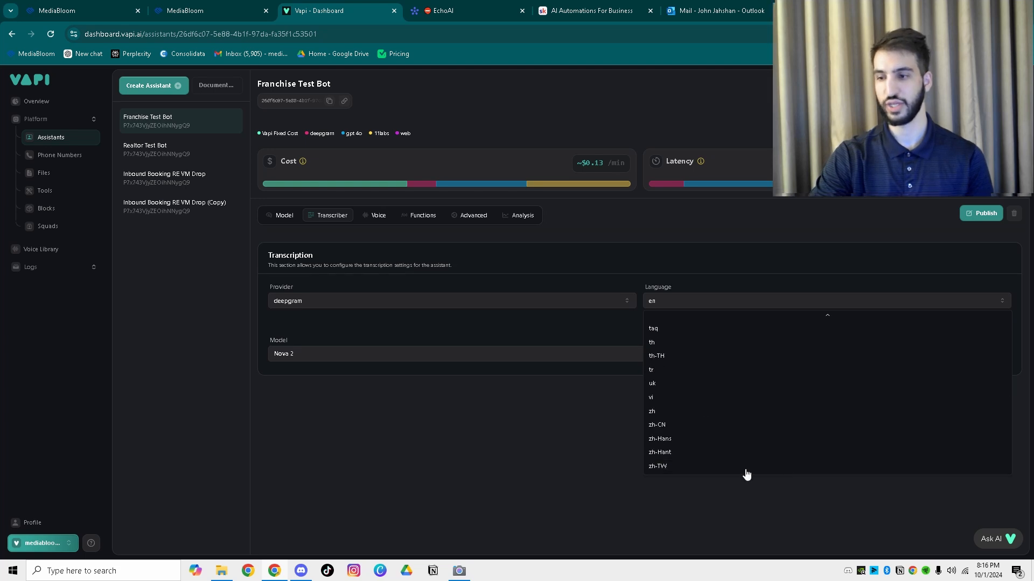
pyautogui.click(532, 416)
# Review the deepgram transcription models and choose Nova 2
pyautogui.click(440, 353)
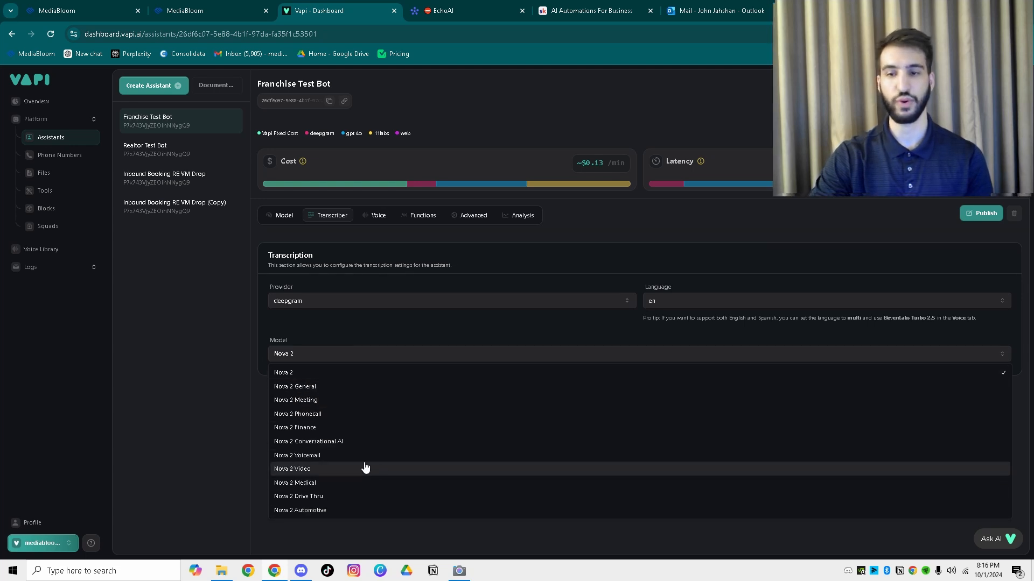
pyautogui.click(308, 375)
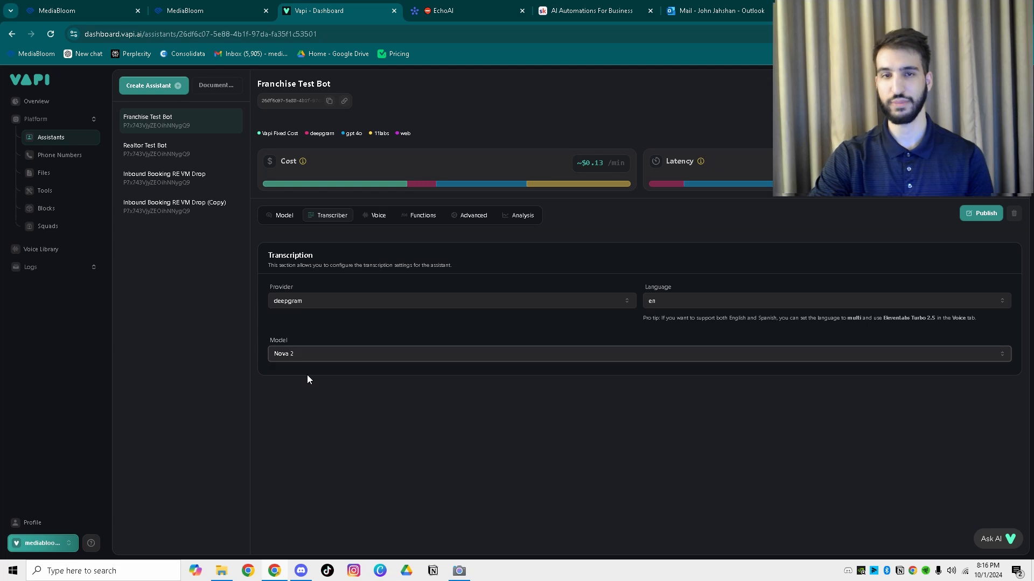
pyautogui.click(306, 357)
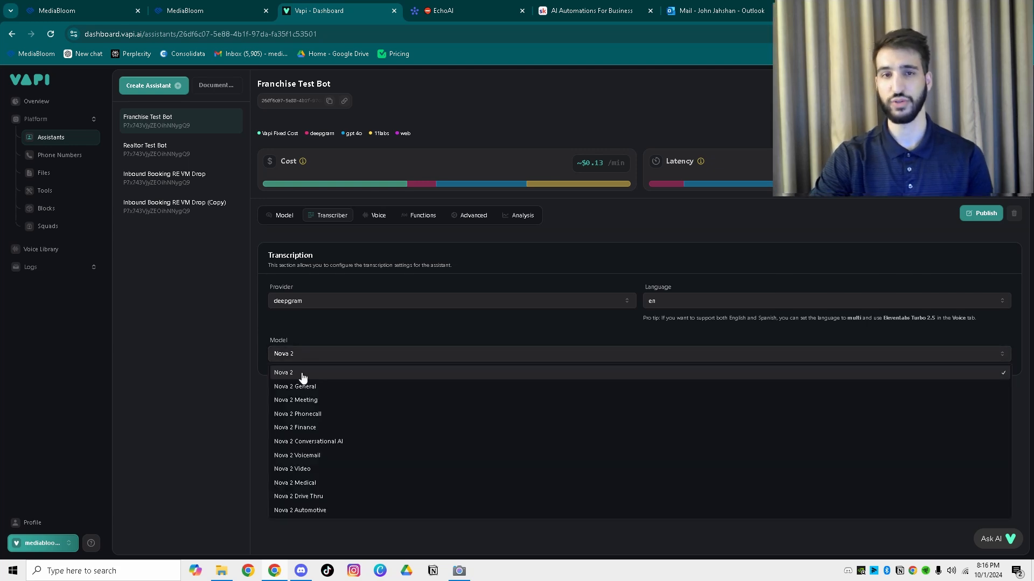
pyautogui.click(302, 376)
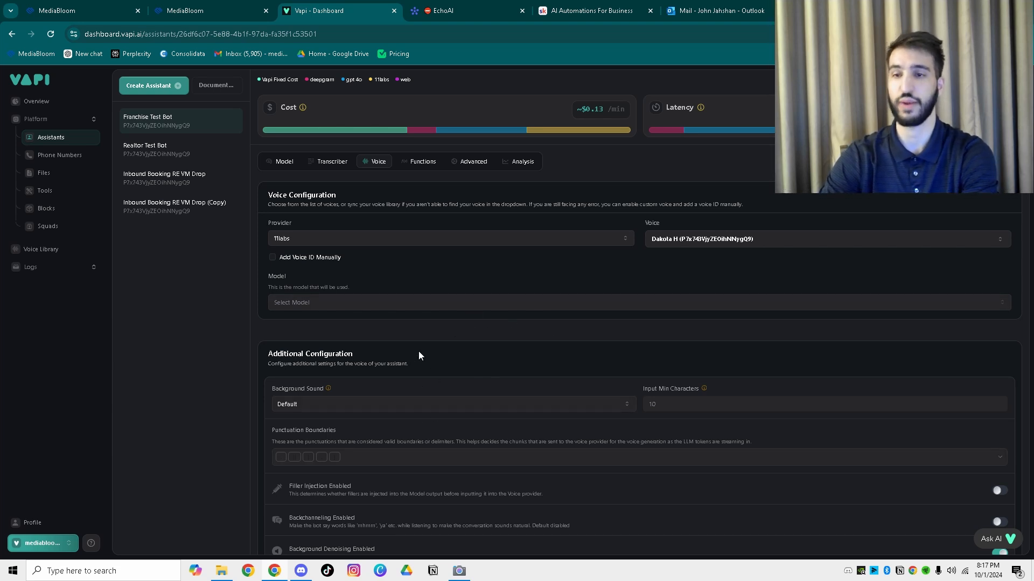
# Review the available voice providers and the 11labs voices in the assistant's voice settings
pyautogui.click(301, 238)
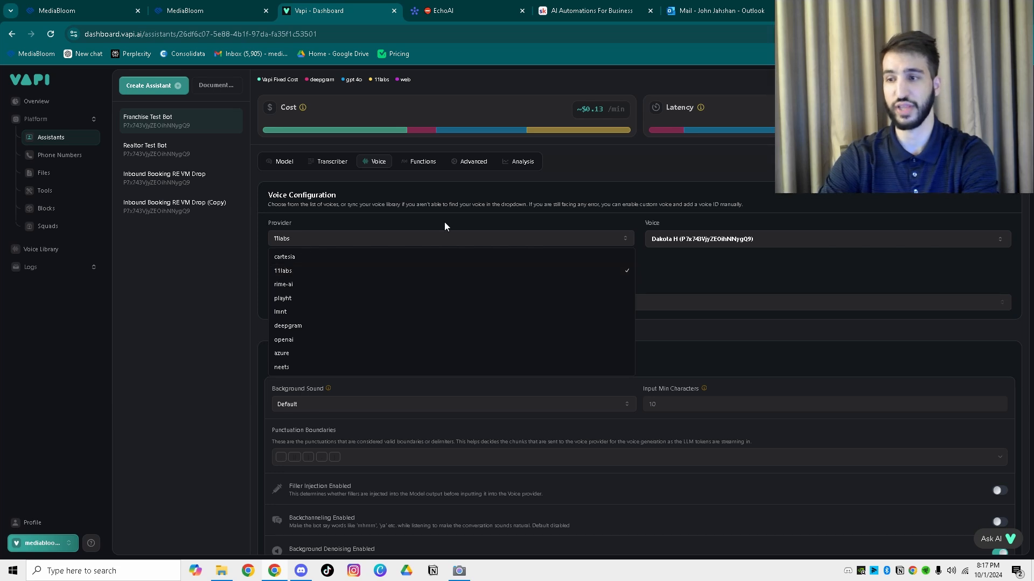
pyautogui.click(557, 211)
pyautogui.click(680, 245)
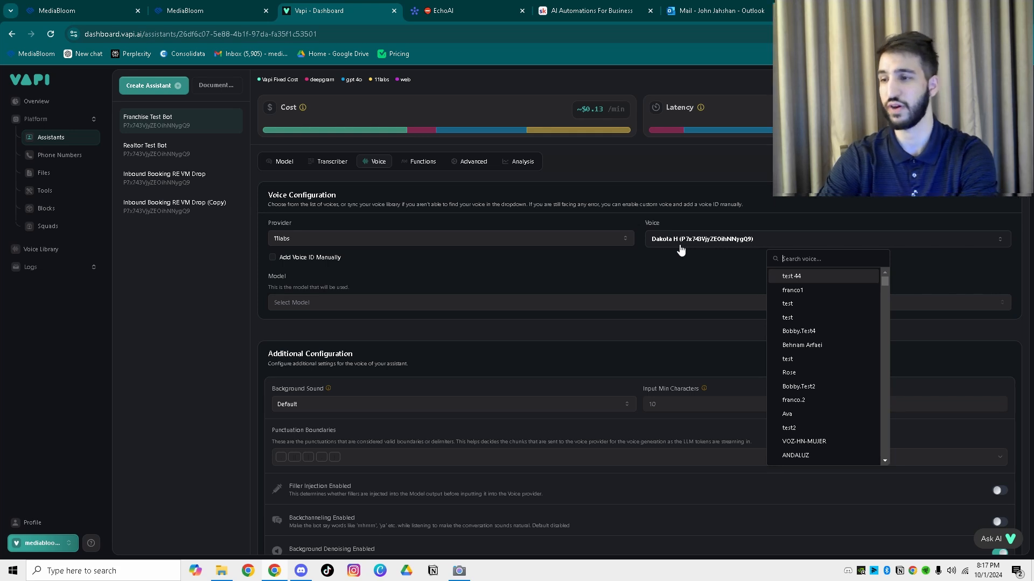
pyautogui.click(433, 237)
# Set the voice provider to azure and browse its list of voices
pyautogui.click(518, 240)
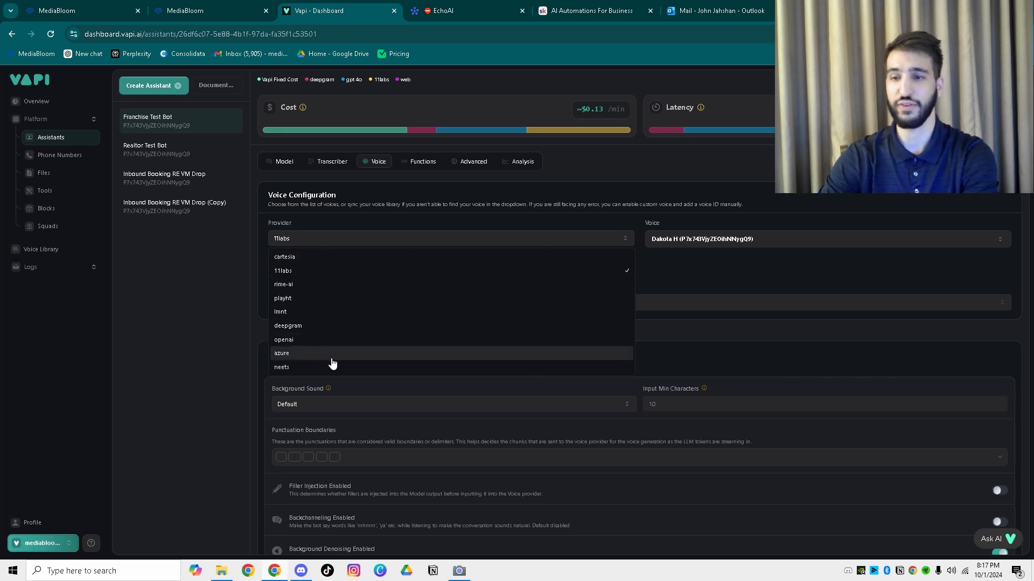
pyautogui.click(288, 357)
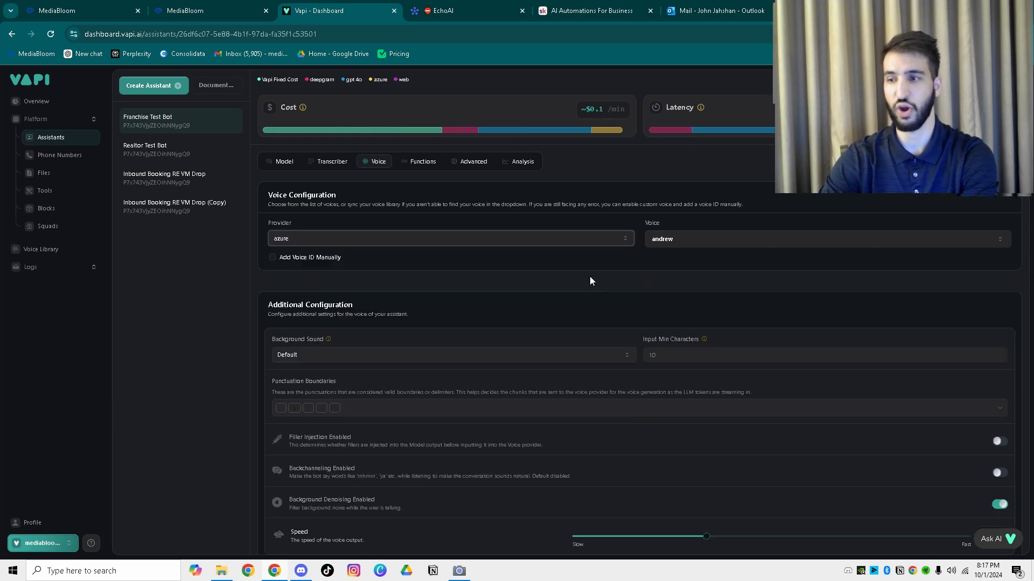
pyautogui.click(700, 242)
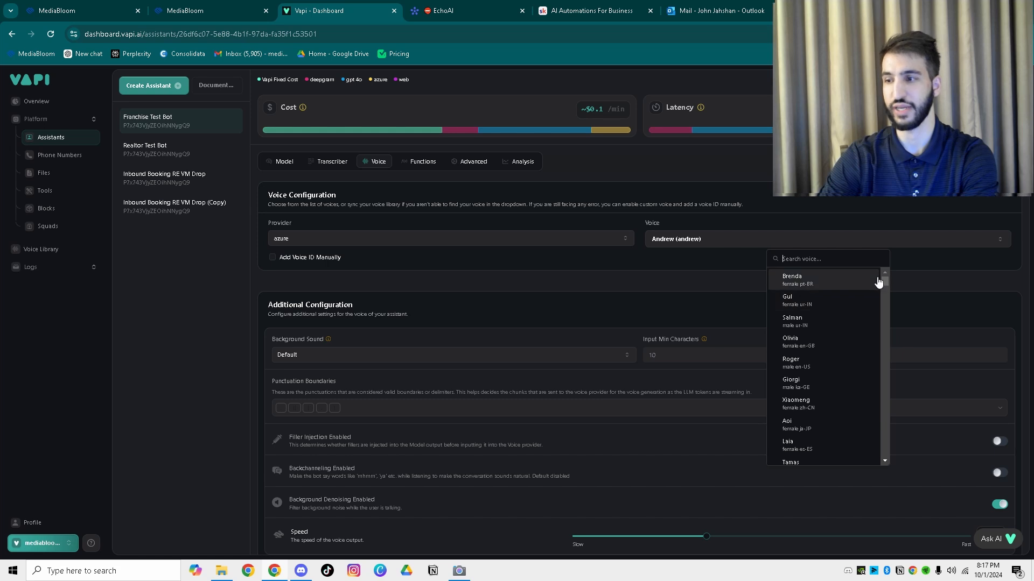
pyautogui.moveTo(881, 283); pyautogui.dragTo(880, 285)
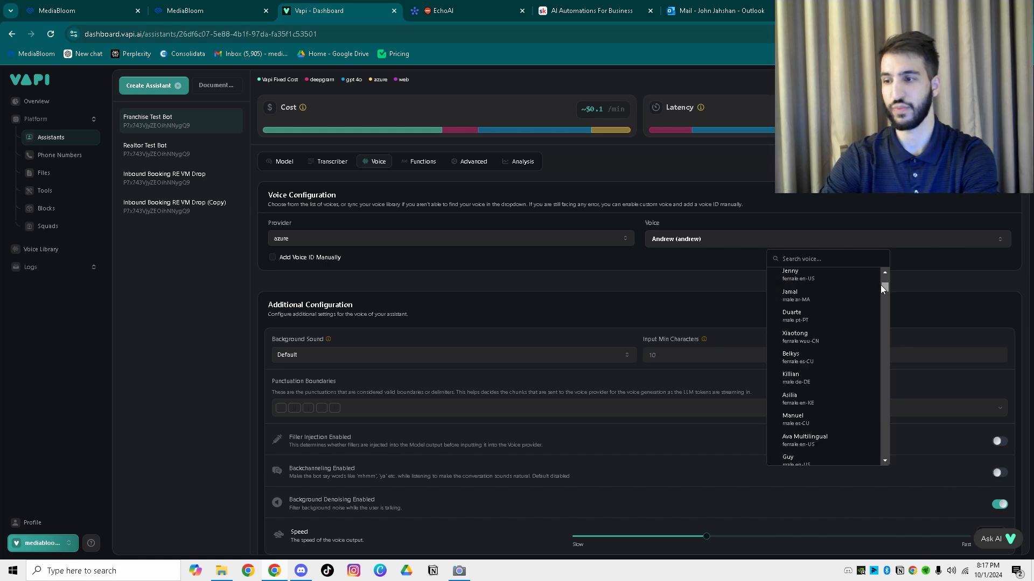
pyautogui.click(885, 462)
pyautogui.scroll(-6, 887, 459)
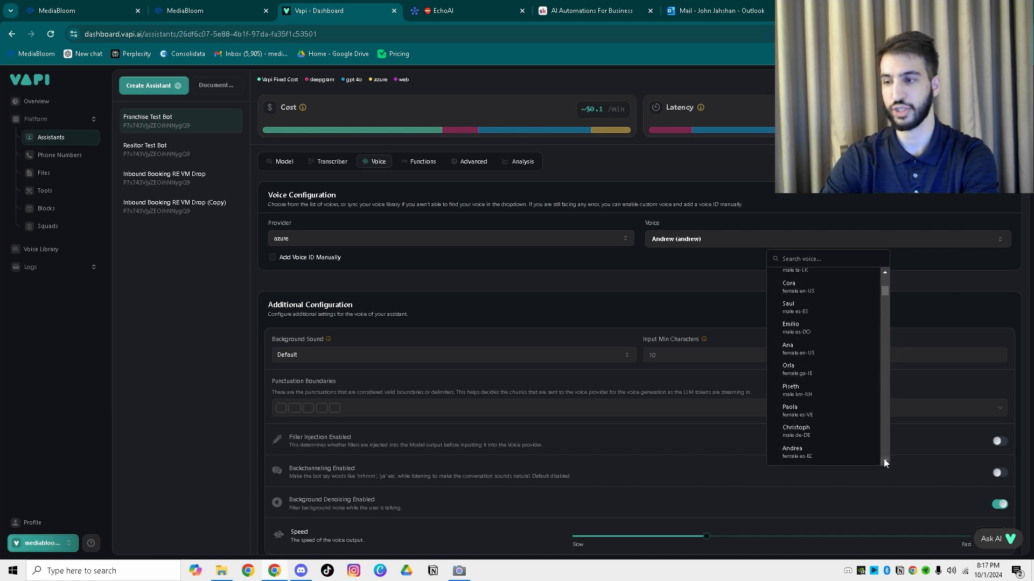
pyautogui.click(935, 312)
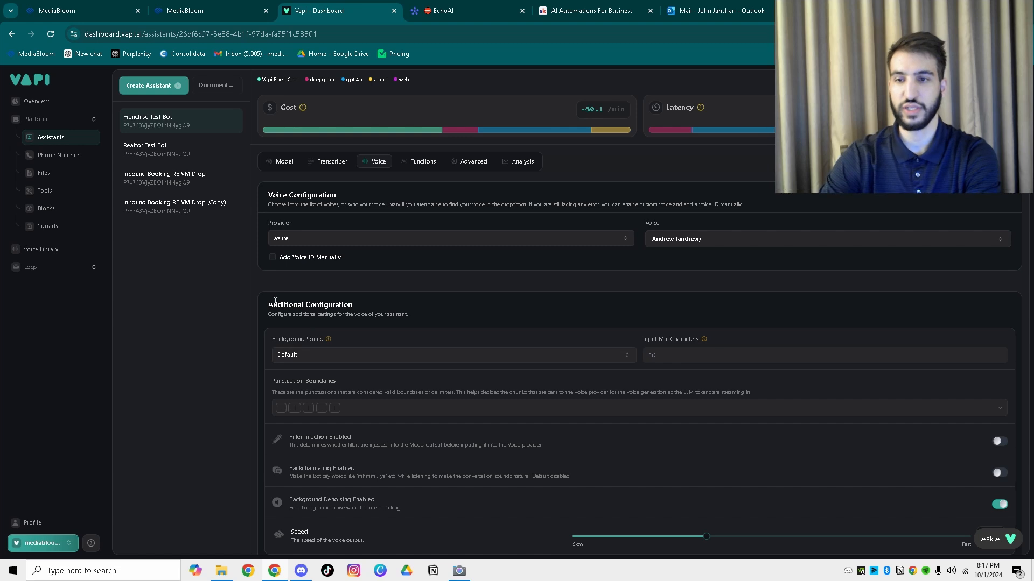
# Examine the Additional Configuration settings for the assistant's voice
pyautogui.moveTo(265, 307); pyautogui.dragTo(370, 305)
pyautogui.click(371, 306)
pyautogui.scroll(1, 371, 304)
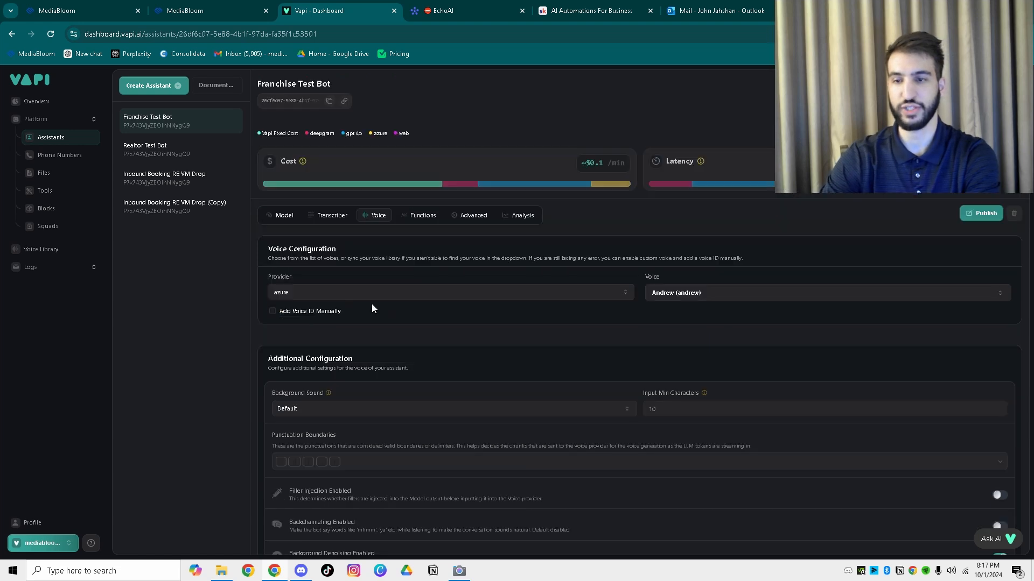
pyautogui.scroll(-1, 339, 307)
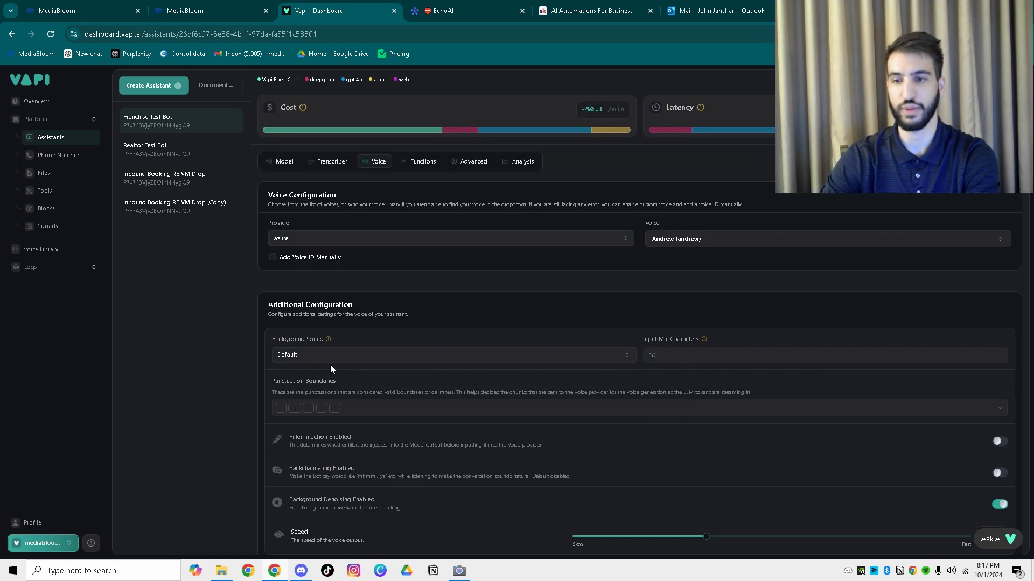
# Try the Off and Office background sounds for the assistant's voice, and return the setting to Default
pyautogui.scroll(-1, 342, 305)
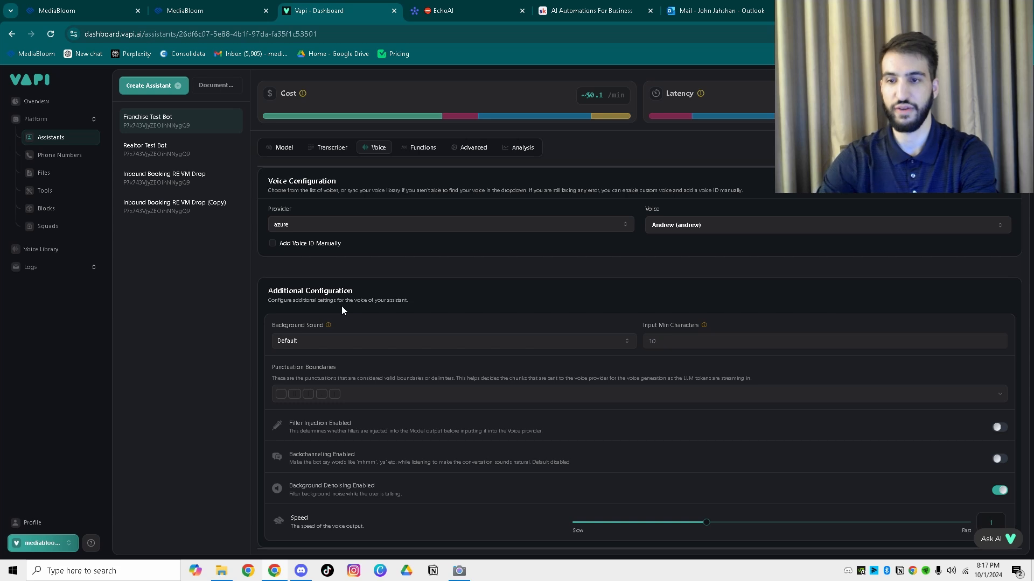
pyautogui.click(295, 339)
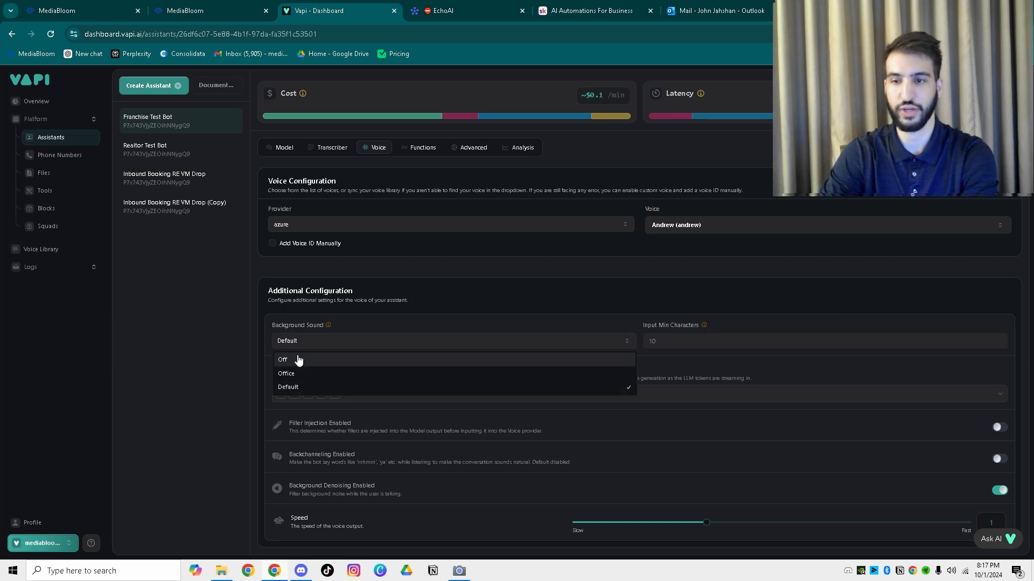
pyautogui.click(298, 358)
pyautogui.click(296, 345)
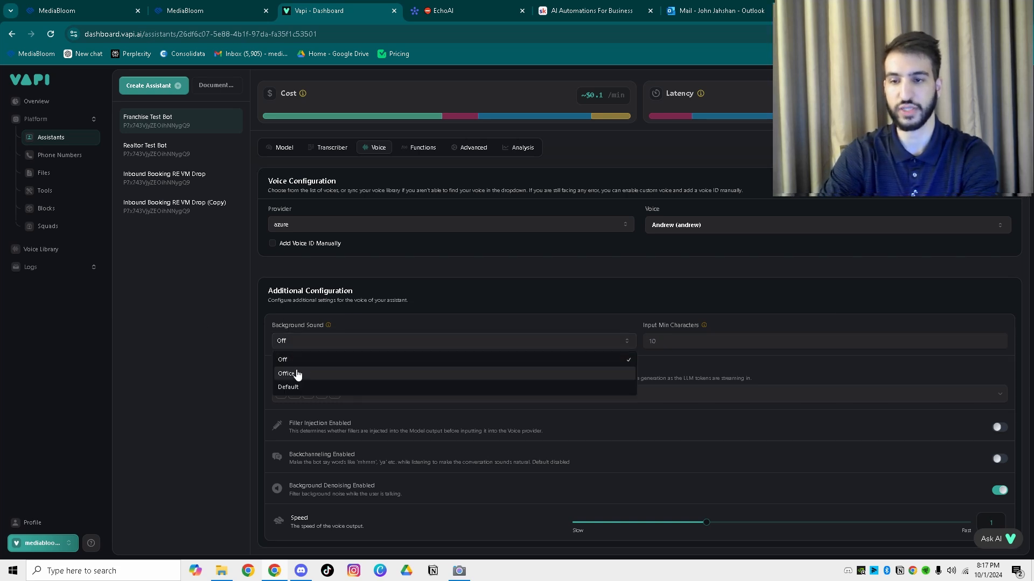
pyautogui.click(299, 374)
pyautogui.click(305, 344)
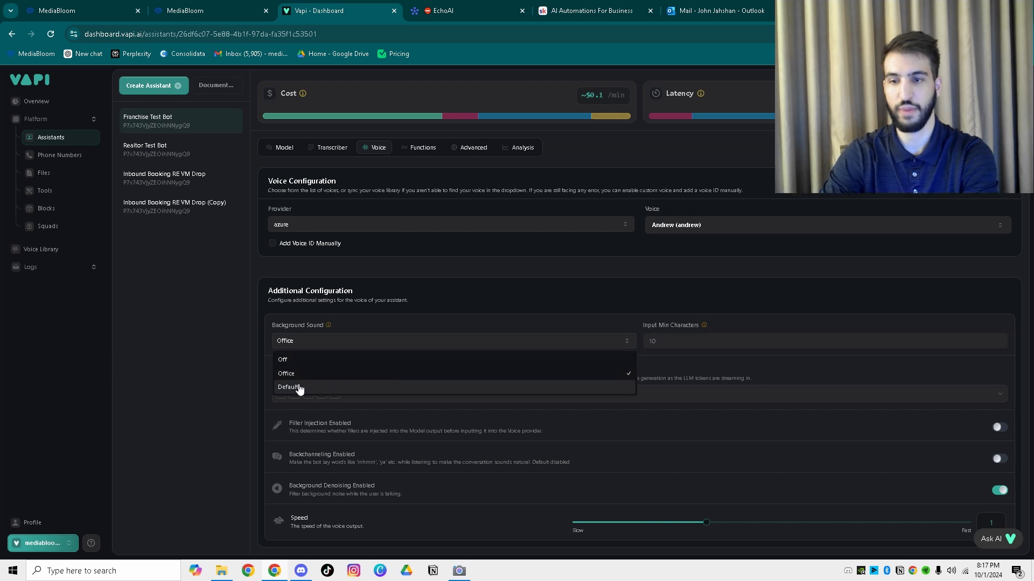
pyautogui.click(299, 388)
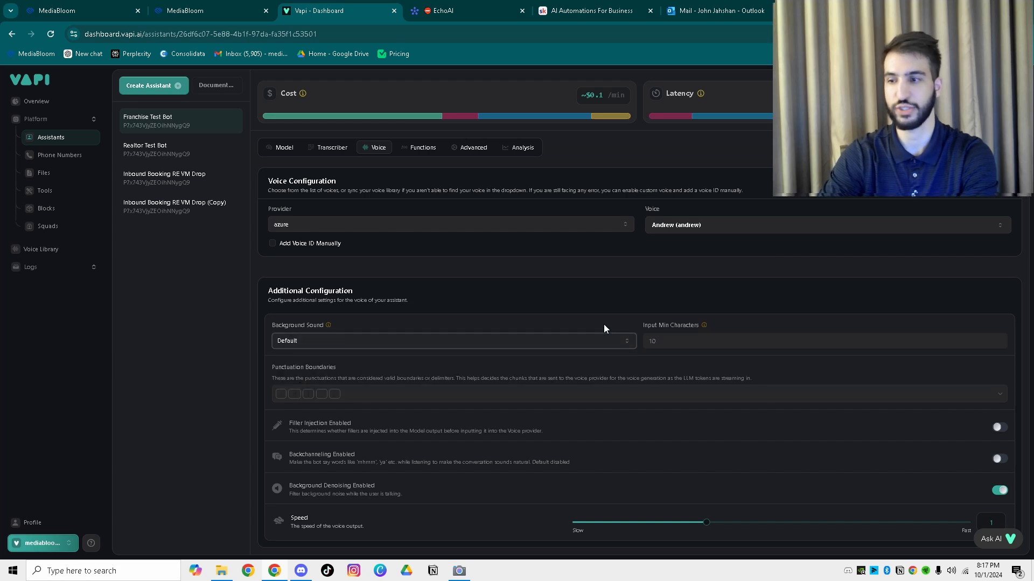
# Review the Input Min Characters and Punctuation Boundaries settings for the assistant's voice
pyautogui.click(704, 328)
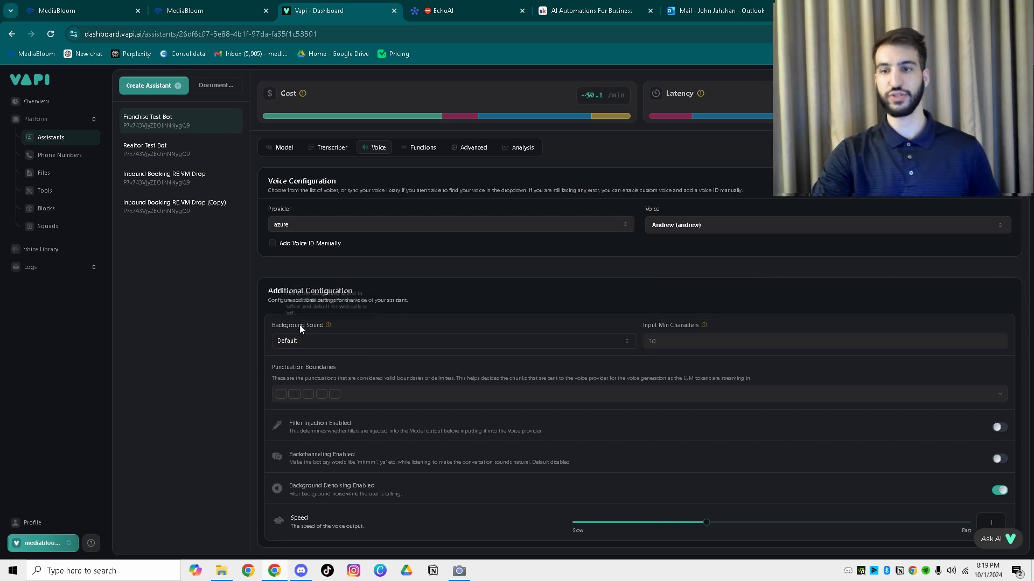
pyautogui.moveTo(273, 366); pyautogui.dragTo(367, 367)
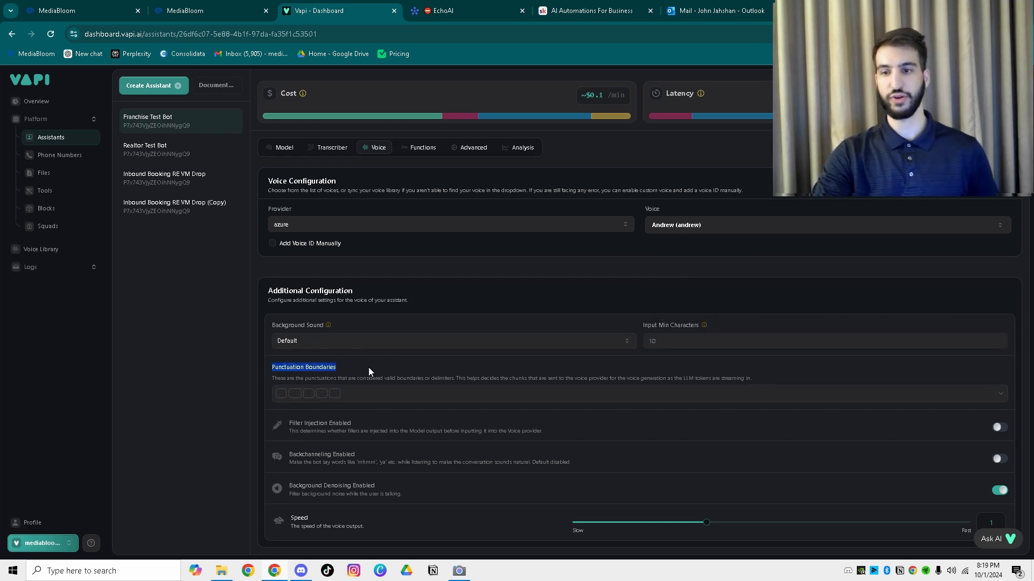
pyautogui.click(369, 368)
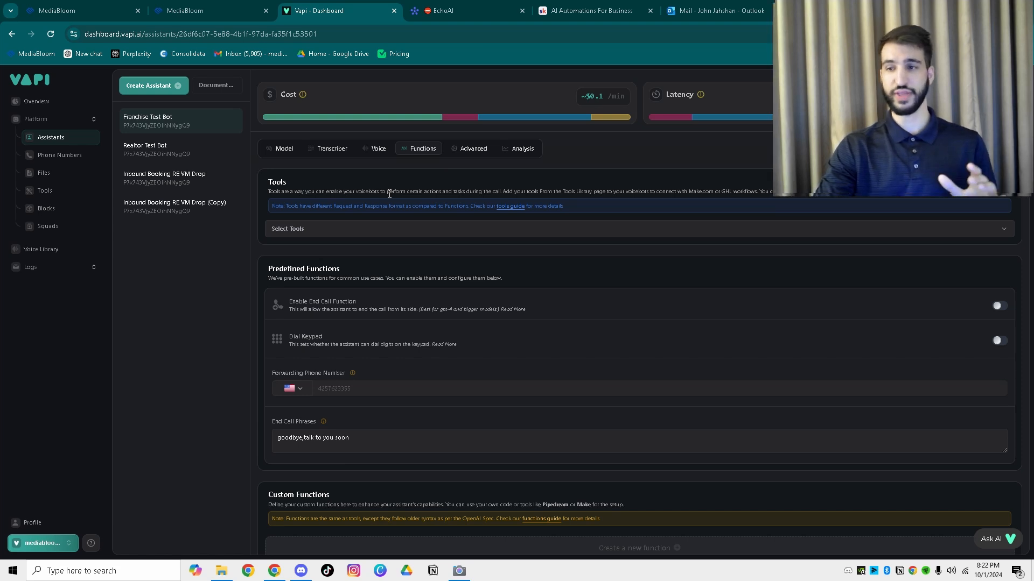
# Review the list of tools that can be added to the assistant's functions, without selecting any
pyautogui.click(362, 232)
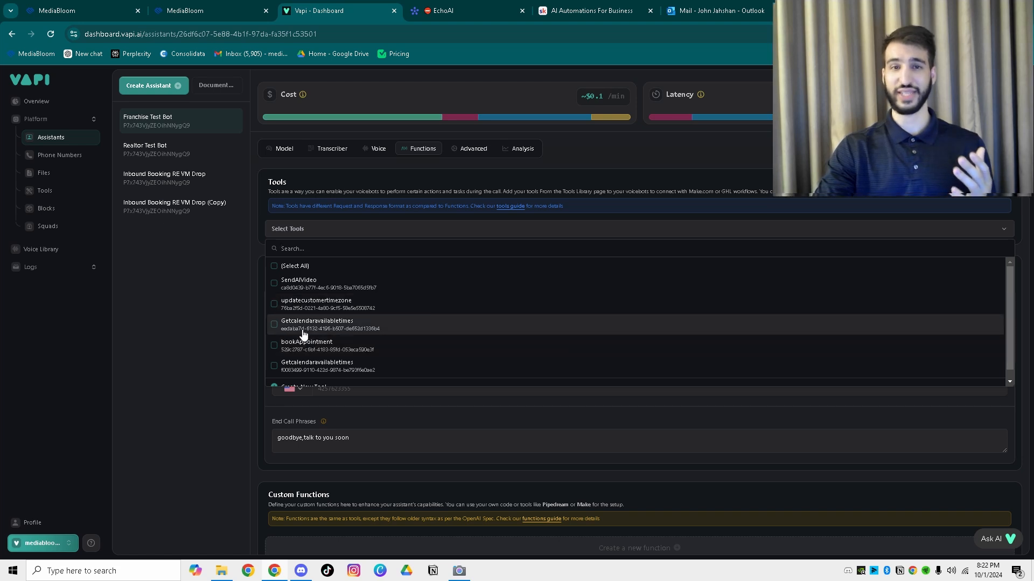
pyautogui.click(379, 187)
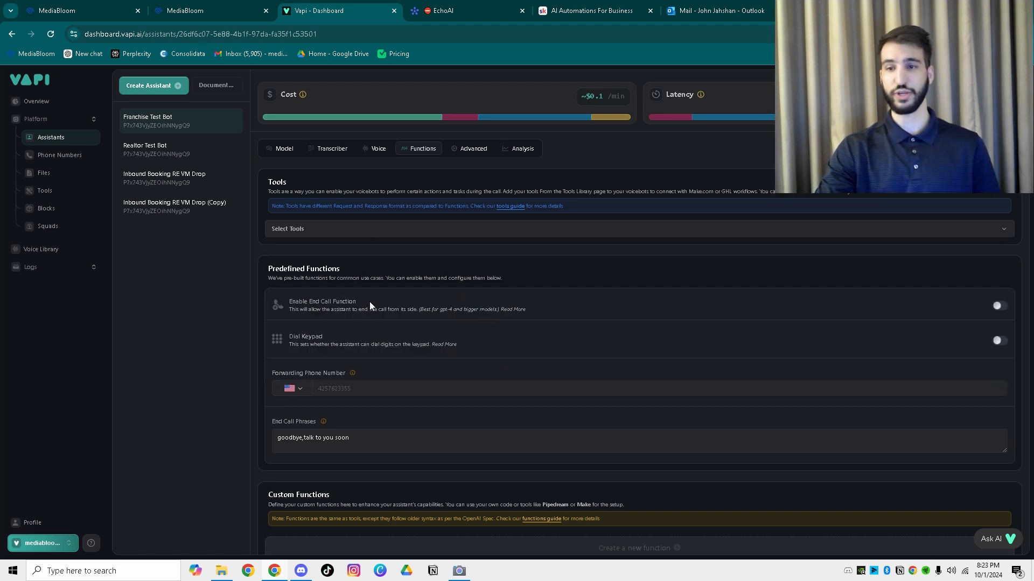
# Enable the End Call Function and review the Dial Keypad and End Call Phrases settings in the predefined functions
pyautogui.click(302, 299)
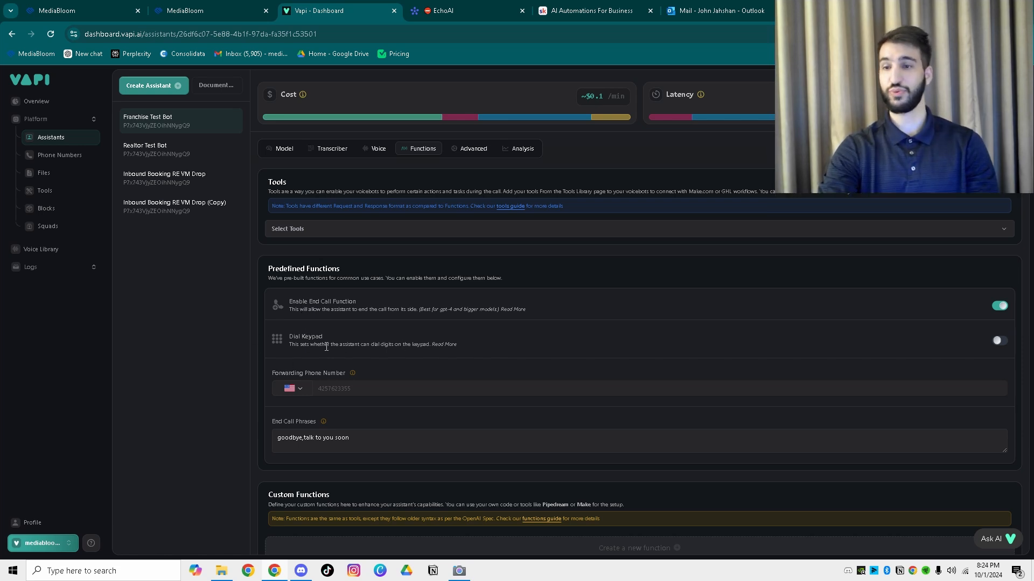
pyautogui.moveTo(287, 345); pyautogui.dragTo(428, 348)
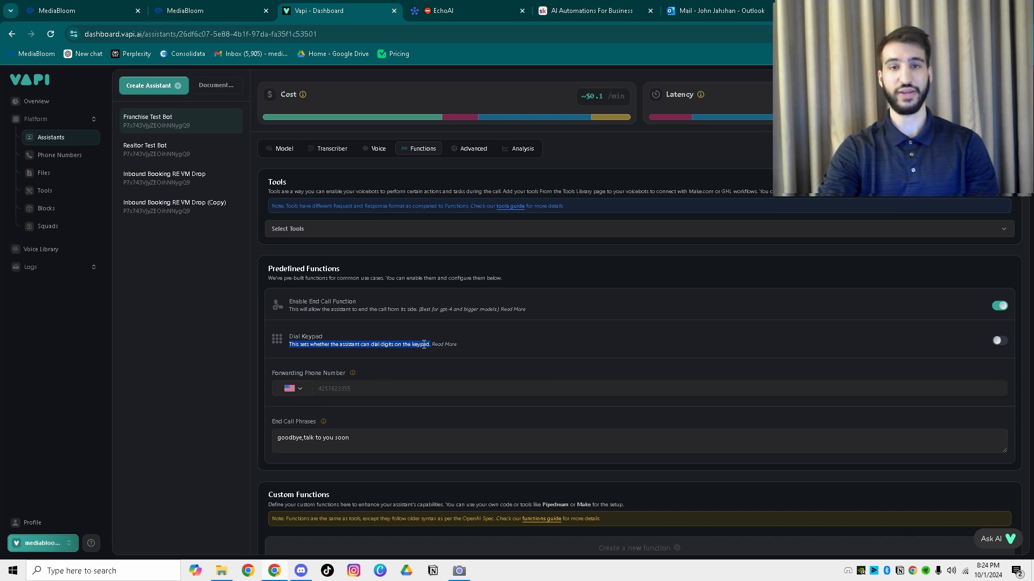
pyautogui.click(424, 345)
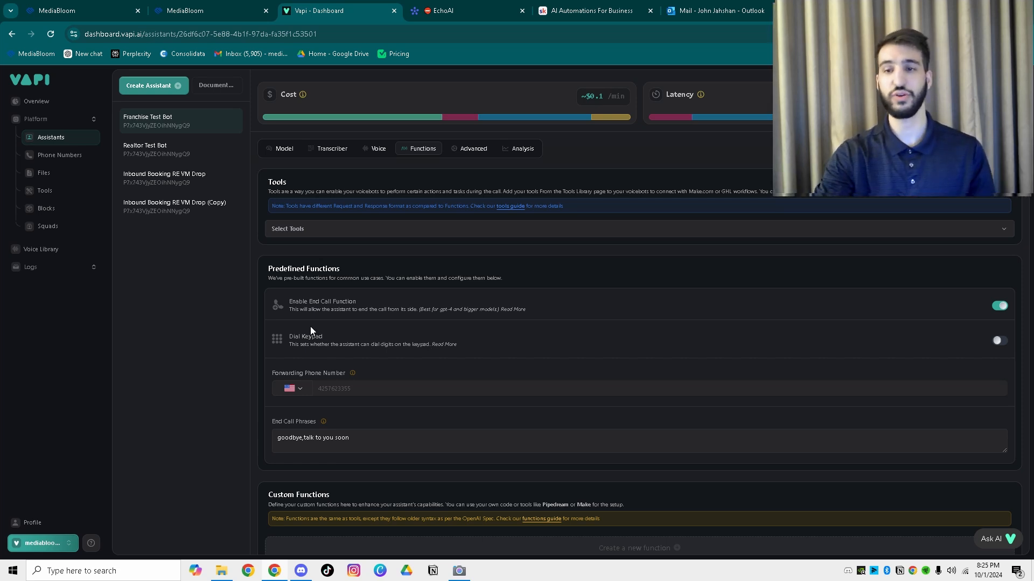
pyautogui.moveTo(355, 304); pyautogui.dragTo(280, 292)
pyautogui.click(295, 295)
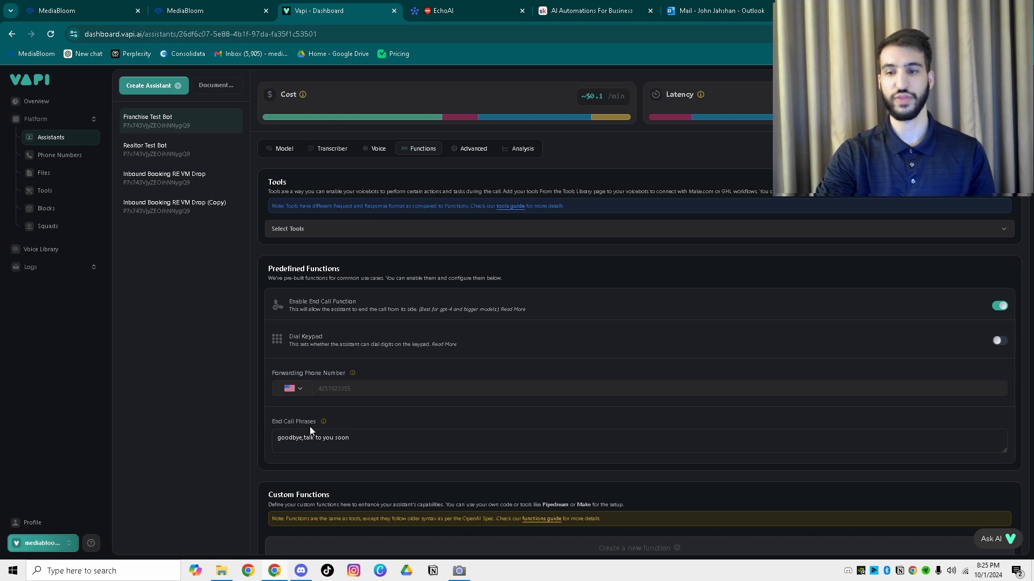
pyautogui.moveTo(329, 426)
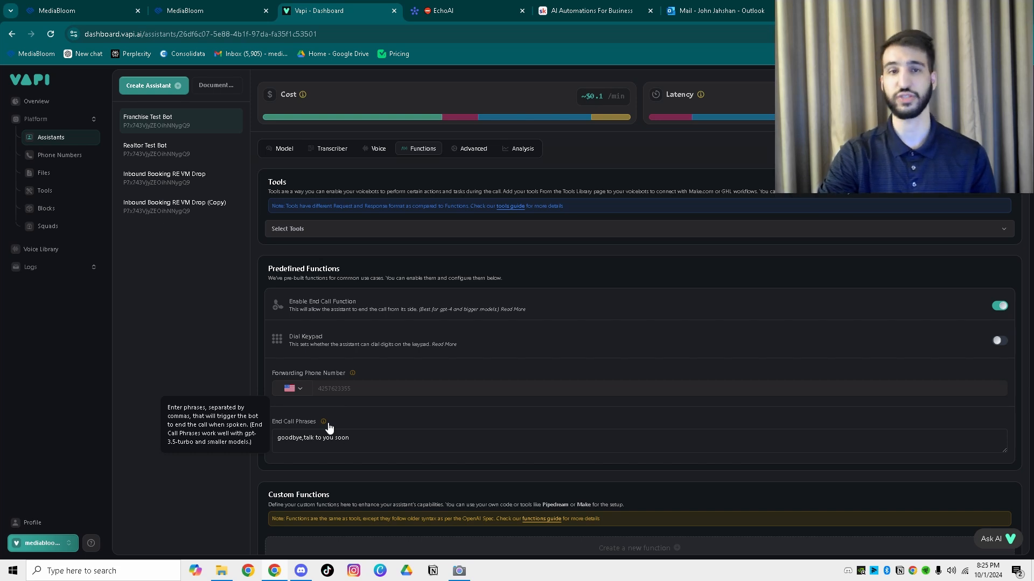
pyautogui.click(376, 424)
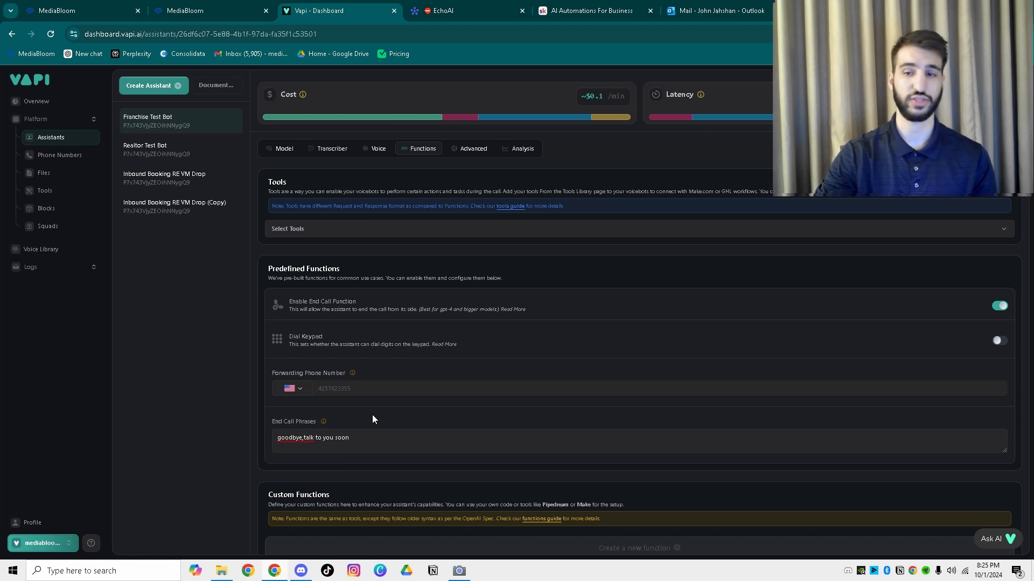
# Compare the descriptions of the Custom Functions and Tools sections in the assistant's functions settings
pyautogui.scroll(-1, 372, 419)
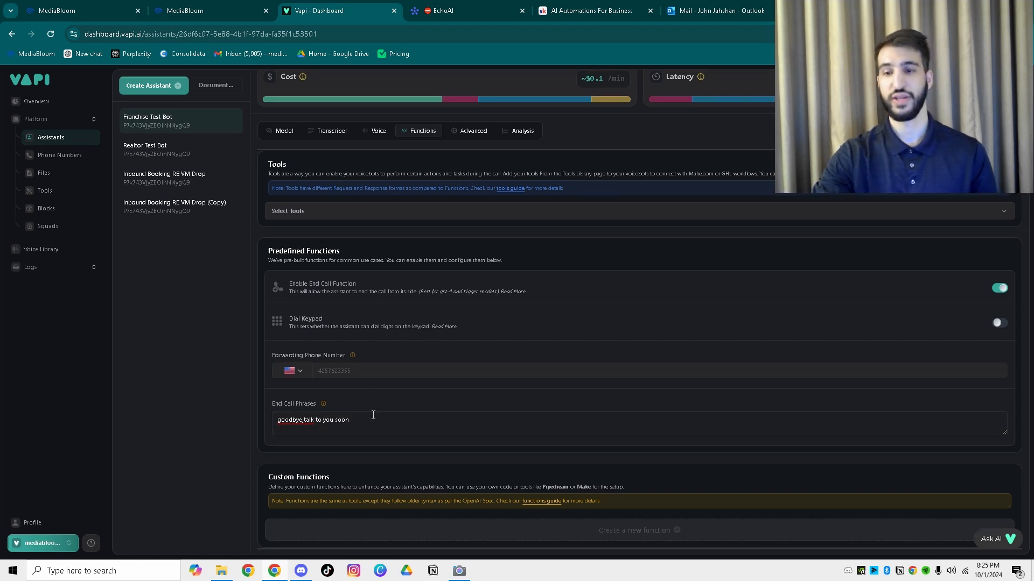
pyautogui.moveTo(264, 483); pyautogui.dragTo(631, 489)
pyautogui.click(631, 489)
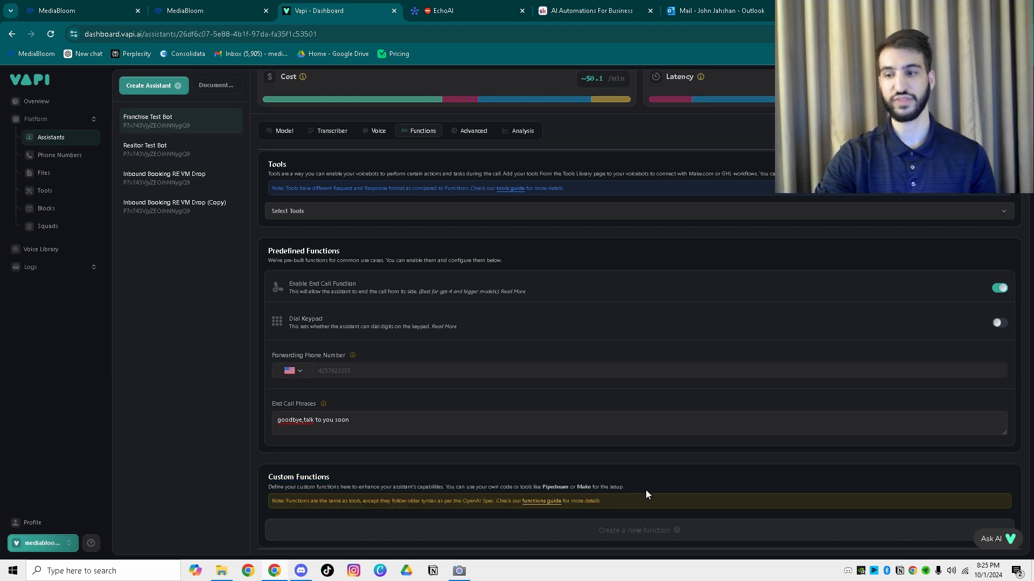
pyautogui.tripleClick(365, 484)
pyautogui.moveTo(265, 167); pyautogui.dragTo(309, 173)
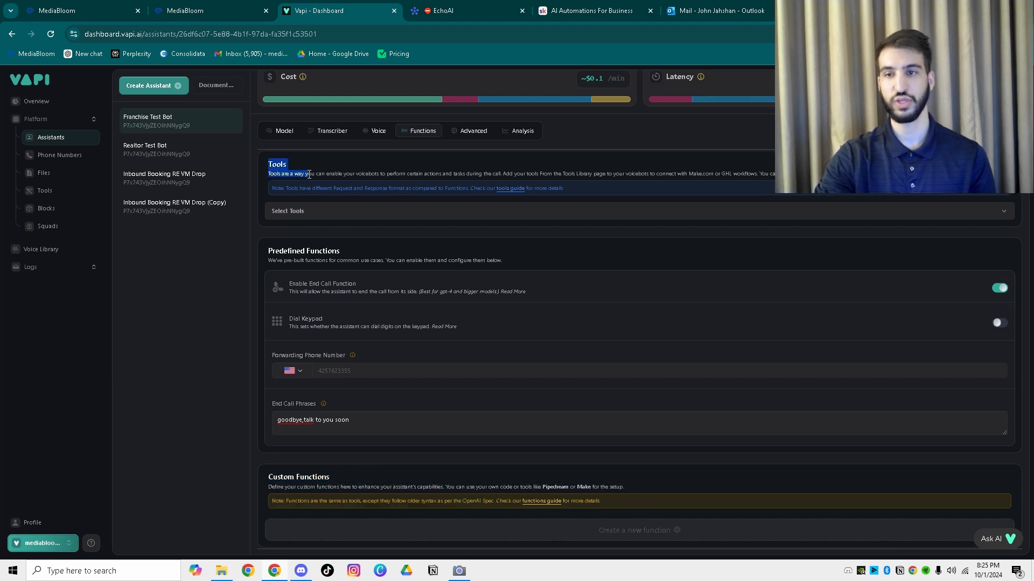
pyautogui.click(309, 174)
pyautogui.moveTo(276, 476); pyautogui.dragTo(451, 474)
pyautogui.click(451, 474)
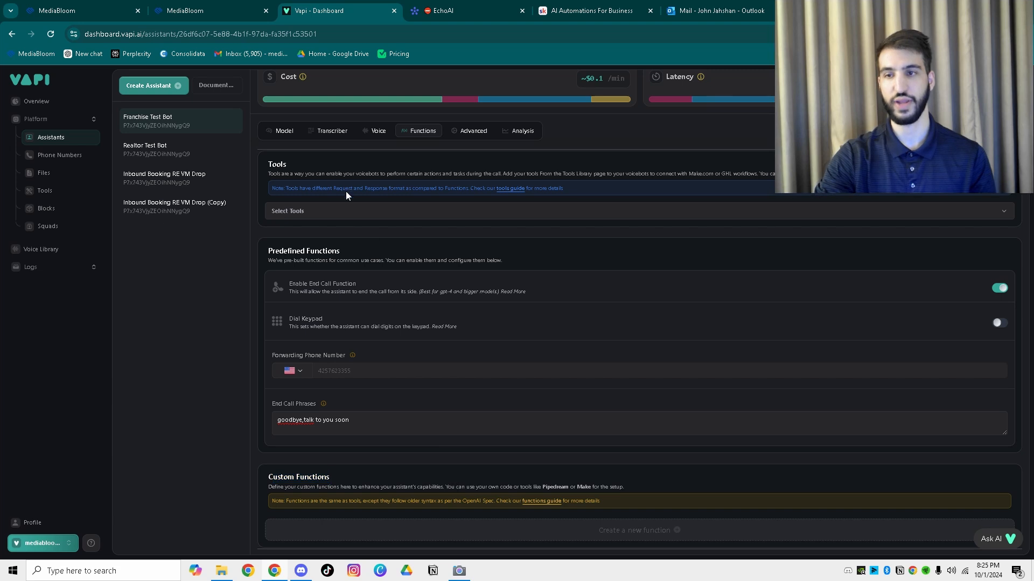
pyautogui.moveTo(267, 165); pyautogui.dragTo(316, 176)
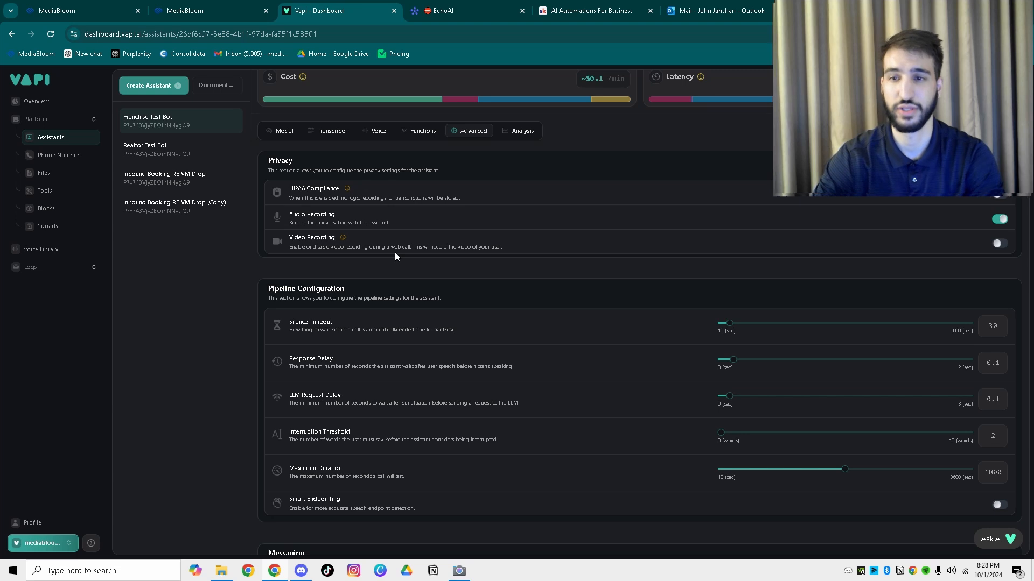
# Examine the Privacy, Pipeline Configuration and Messaging sections of the assistant's advanced settings
pyautogui.scroll(-5, 395, 253)
pyautogui.scroll(2, 395, 253)
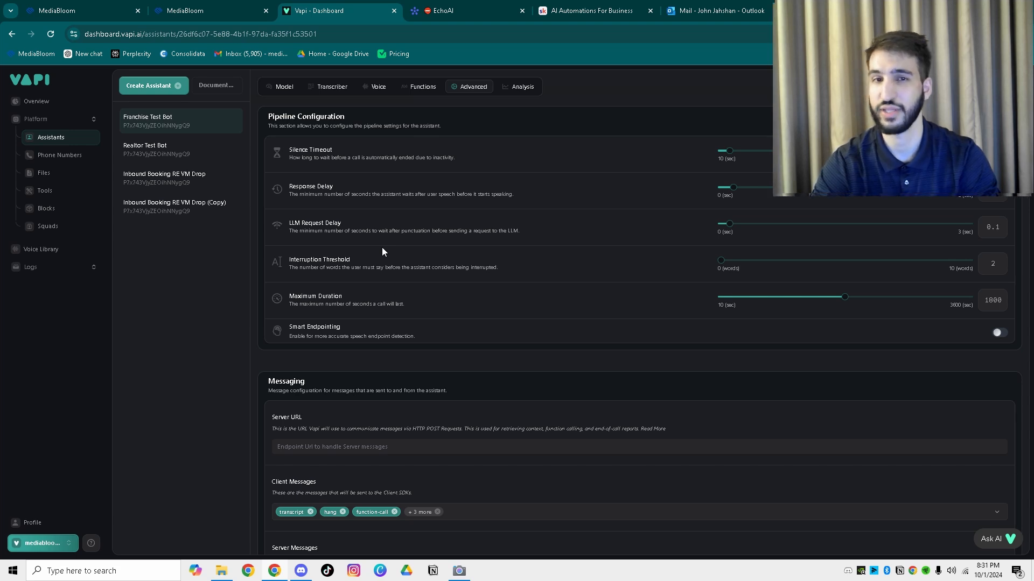
pyautogui.scroll(-5, 383, 251)
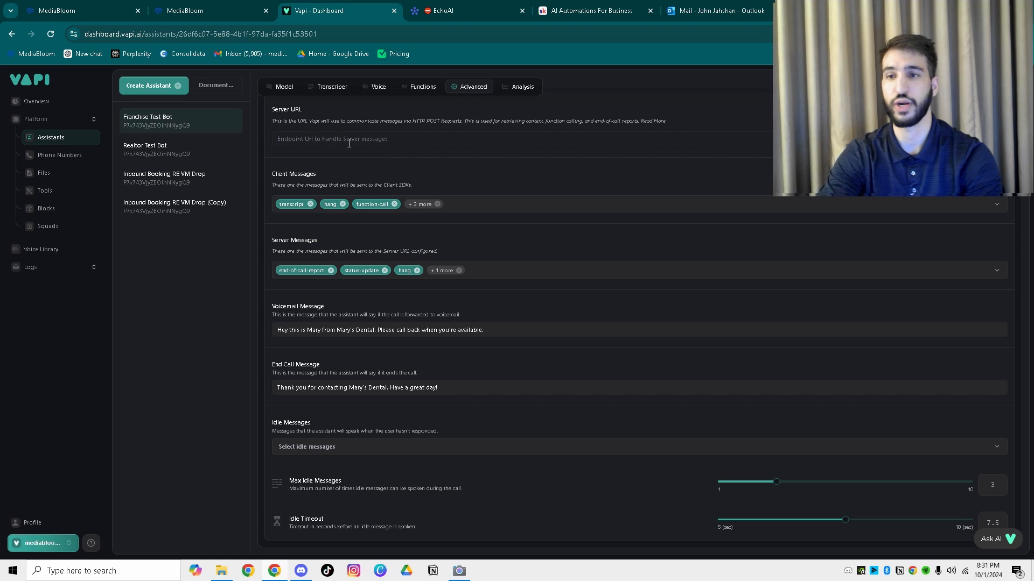
# Read the Server URL description in the Messaging settings and activate its endpoint field
pyautogui.moveTo(273, 120); pyautogui.dragTo(539, 127)
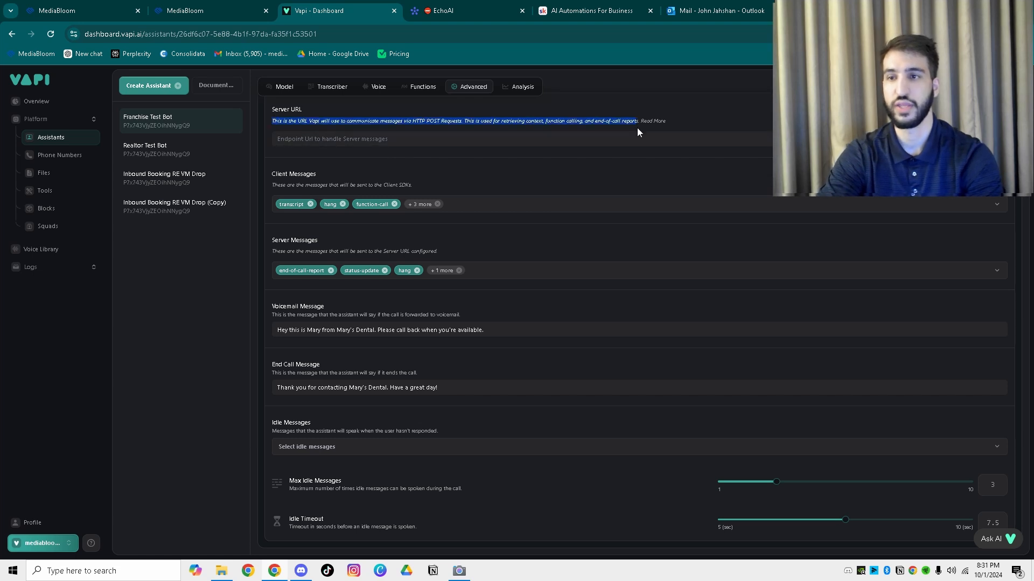
pyautogui.moveTo(637, 133); pyautogui.dragTo(670, 125)
pyautogui.click(666, 125)
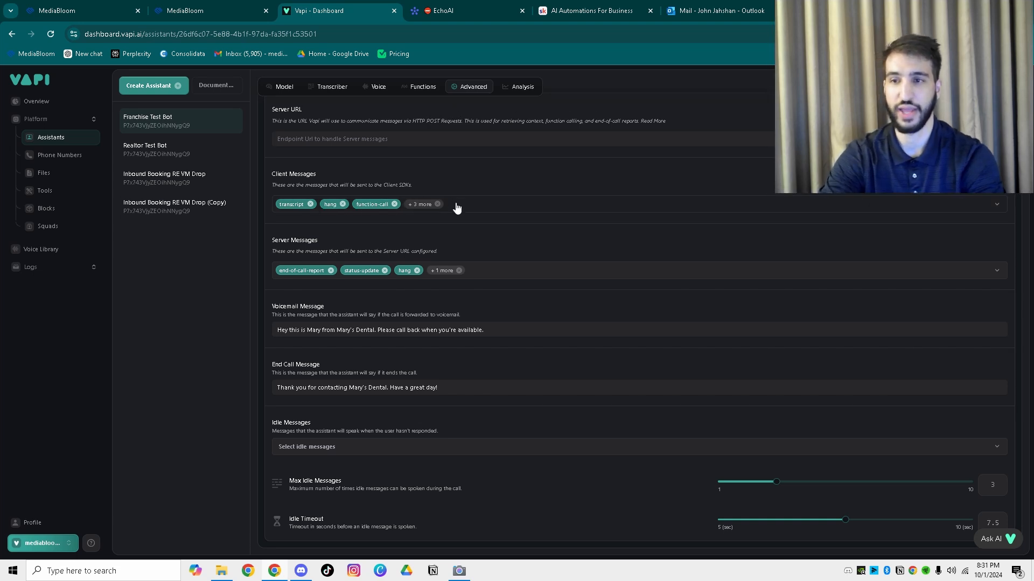
pyautogui.click(396, 144)
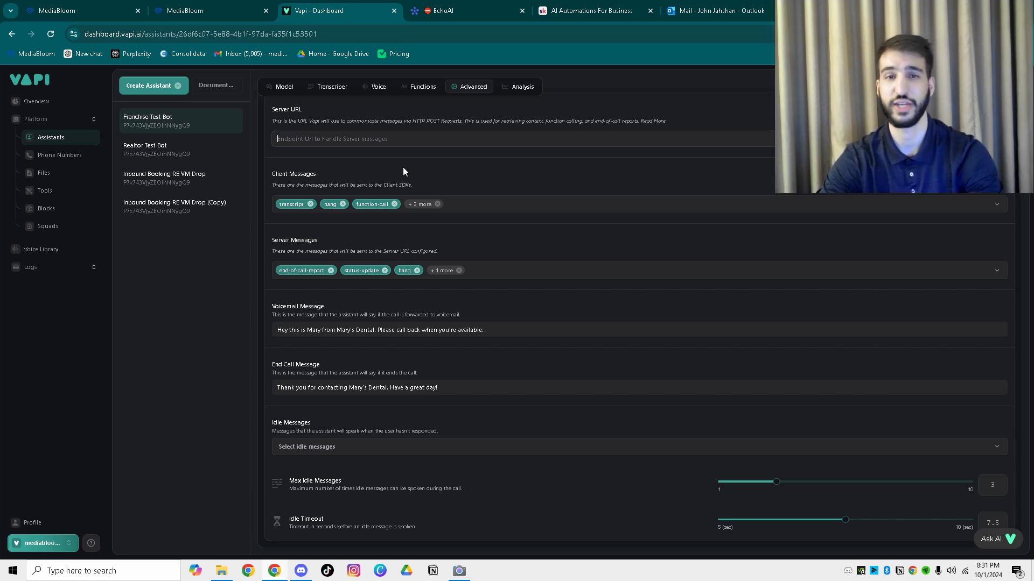
# Browse the Client Messages options in the Messaging settings, leaving the selection as it is
pyautogui.moveTo(311, 175)
pyautogui.mouseDown()
pyautogui.moveTo(272, 173)
pyautogui.moveTo(323, 176)
pyautogui.mouseUp()
pyautogui.click(351, 173)
pyautogui.click(454, 204)
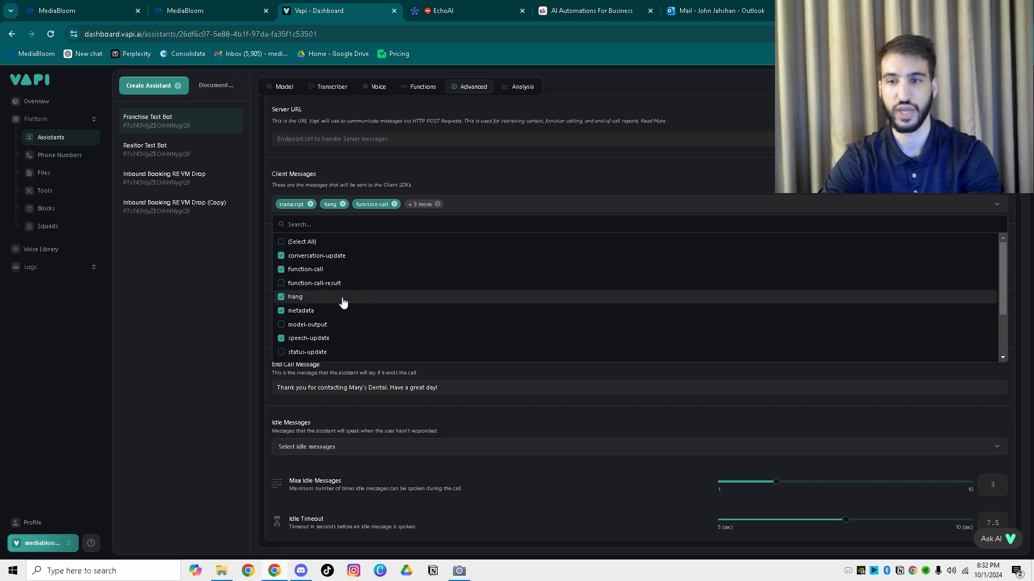
pyautogui.scroll(-1, 389, 336)
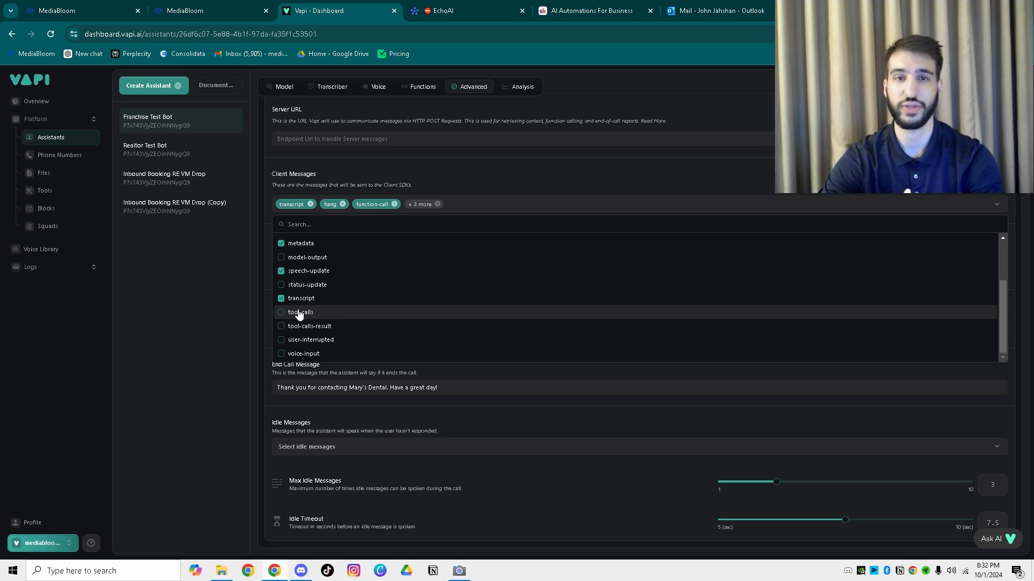
pyautogui.click(443, 176)
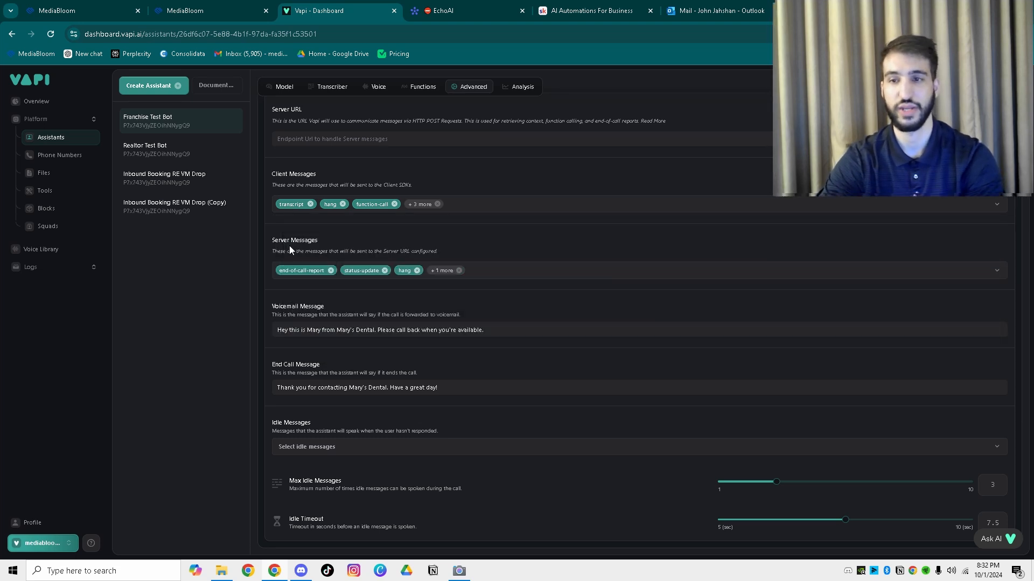
# Browse the full list of Server Messages options in the Messaging settings, leaving the selection as it is
pyautogui.moveTo(274, 240); pyautogui.dragTo(319, 238)
pyautogui.click(321, 239)
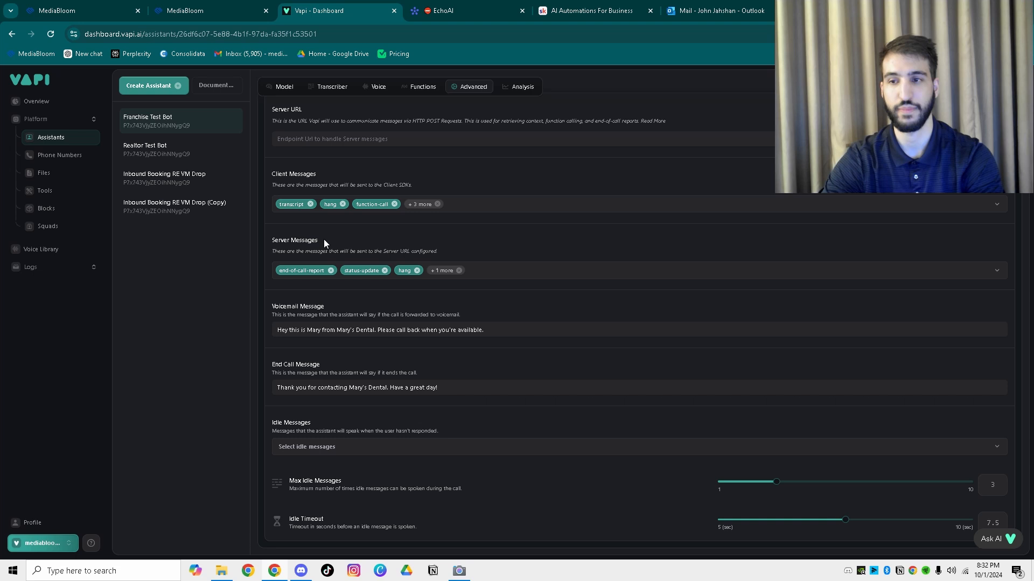
pyautogui.click(476, 269)
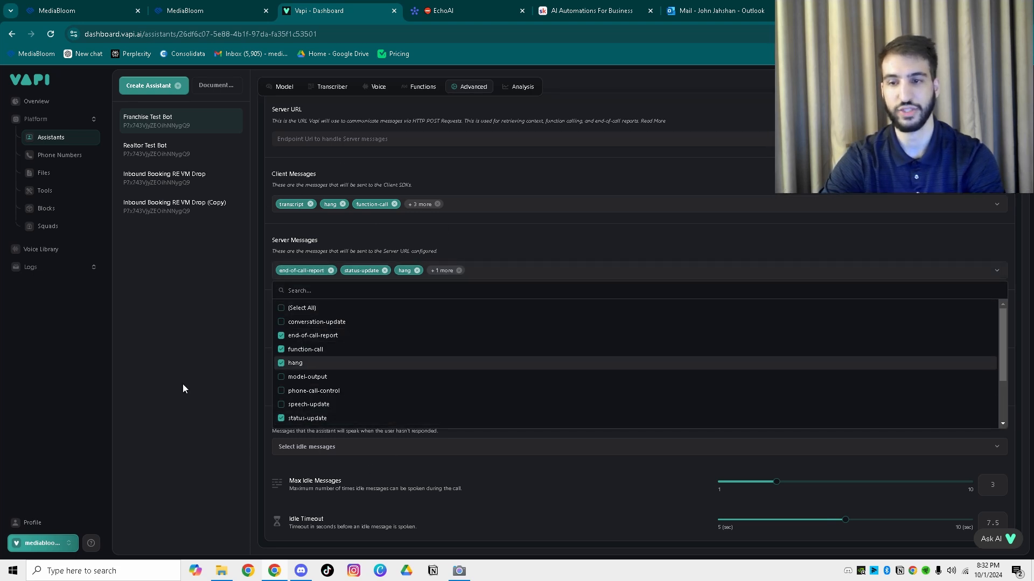
pyautogui.scroll(-1, 365, 352)
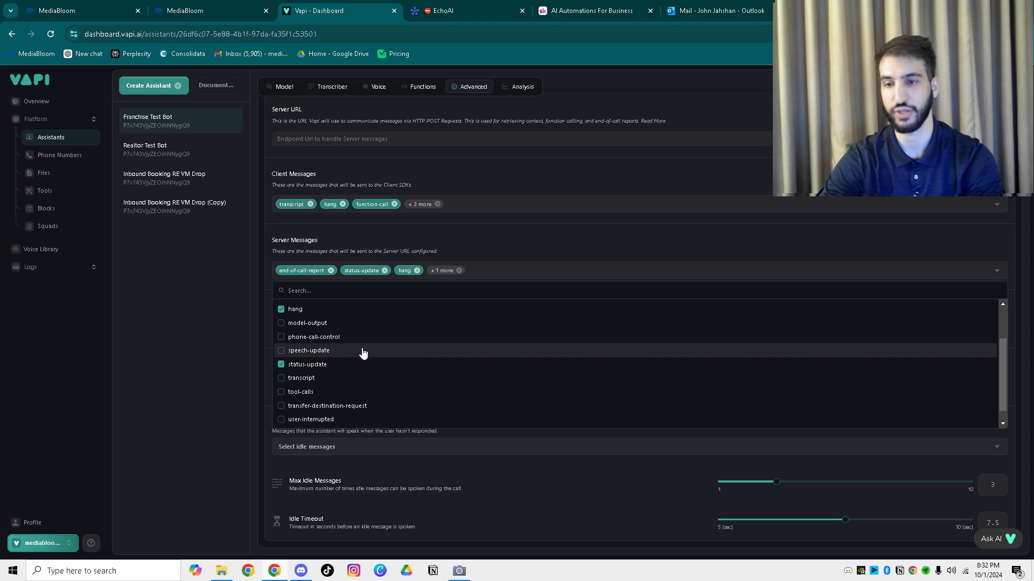
pyautogui.scroll(-1, 355, 346)
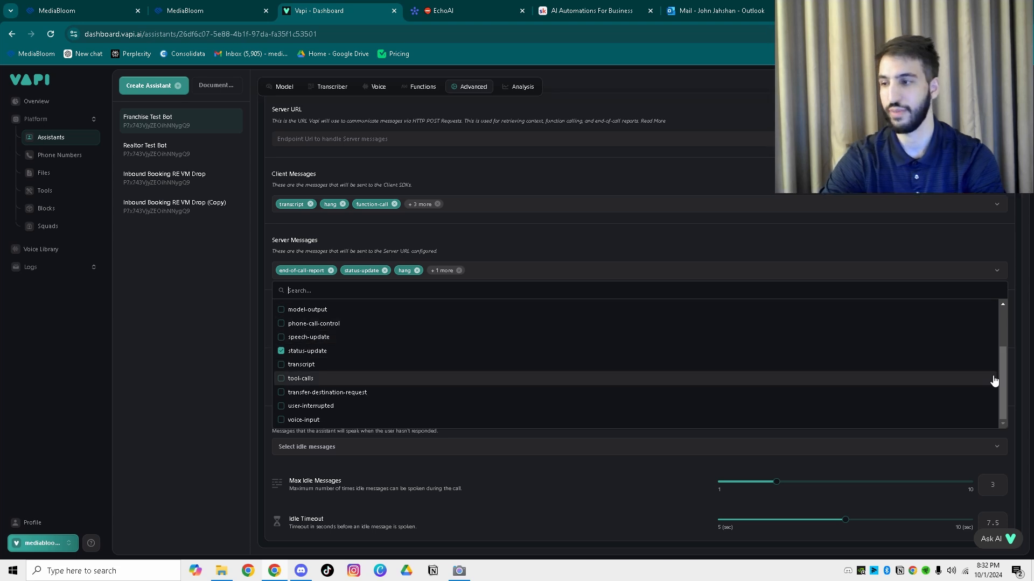
pyautogui.moveTo(1001, 377); pyautogui.dragTo(1001, 344)
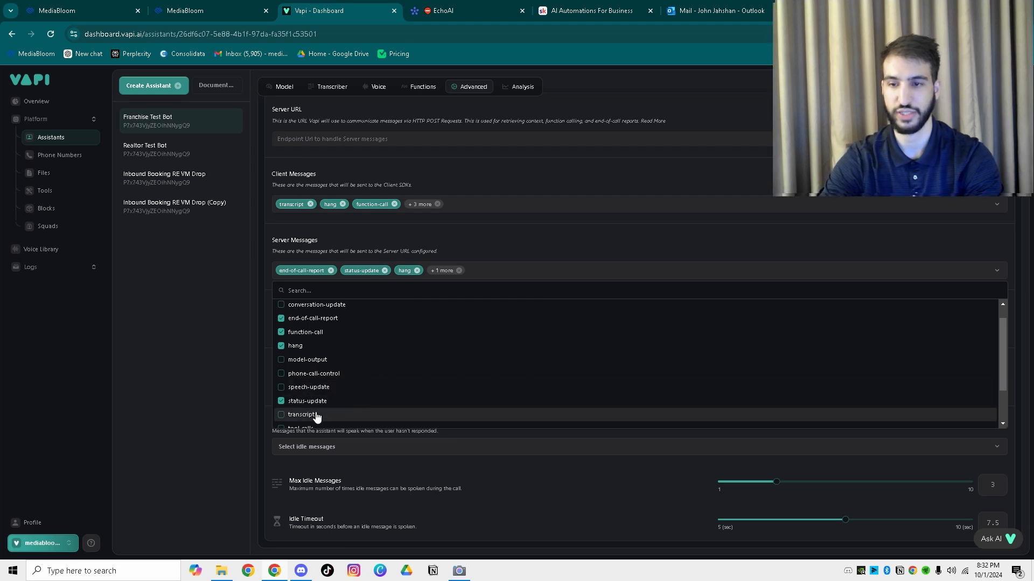
pyautogui.click(460, 225)
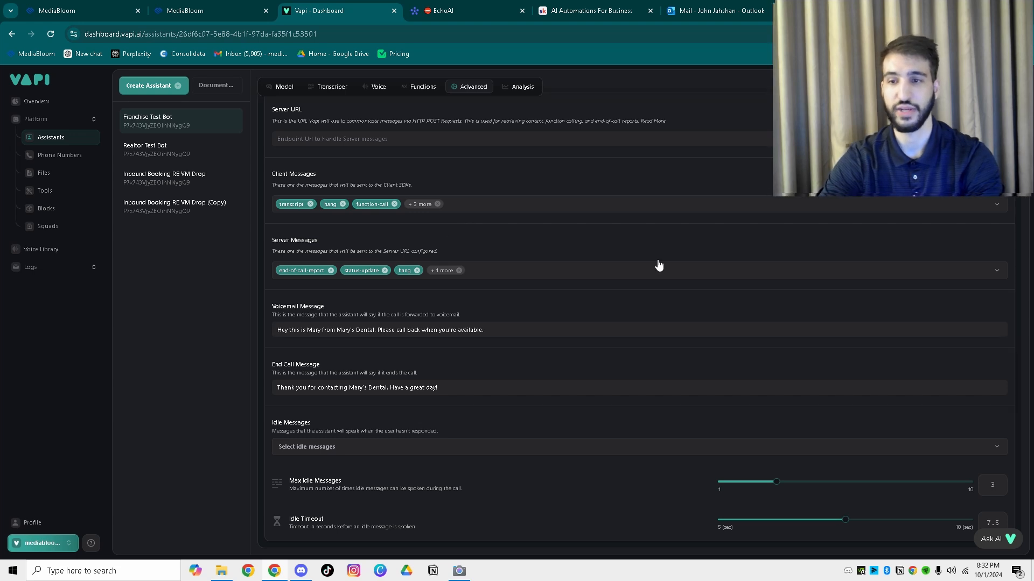
# Read the Voicemail Message description and append the {{name}} variable to the end of the message text
pyautogui.moveTo(328, 305); pyautogui.dragTo(465, 311)
pyautogui.click(335, 308)
pyautogui.click(467, 312)
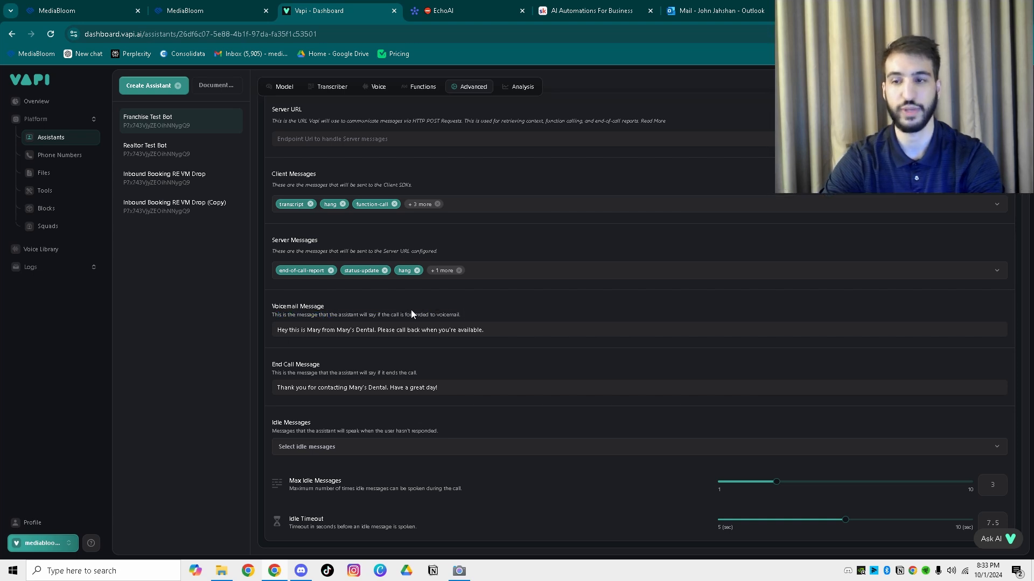
pyautogui.moveTo(456, 314); pyautogui.dragTo(273, 312)
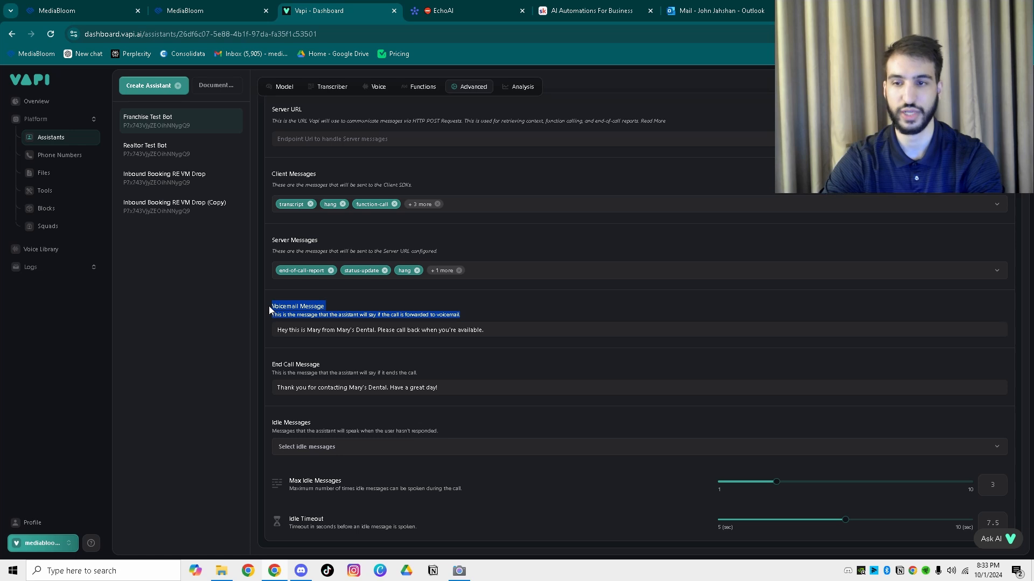
pyautogui.click(269, 306)
pyautogui.click(498, 327)
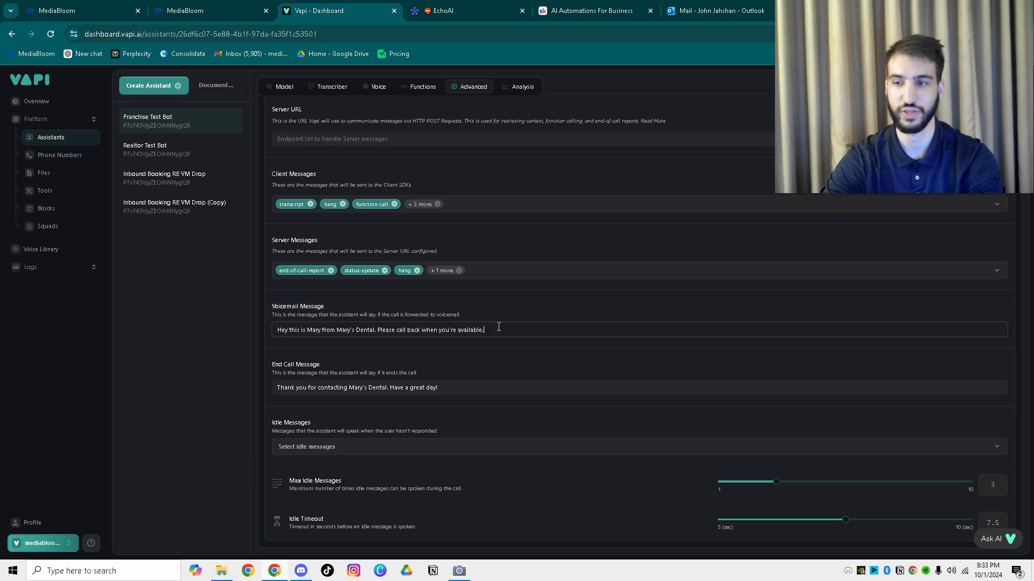
pyautogui.write('{')
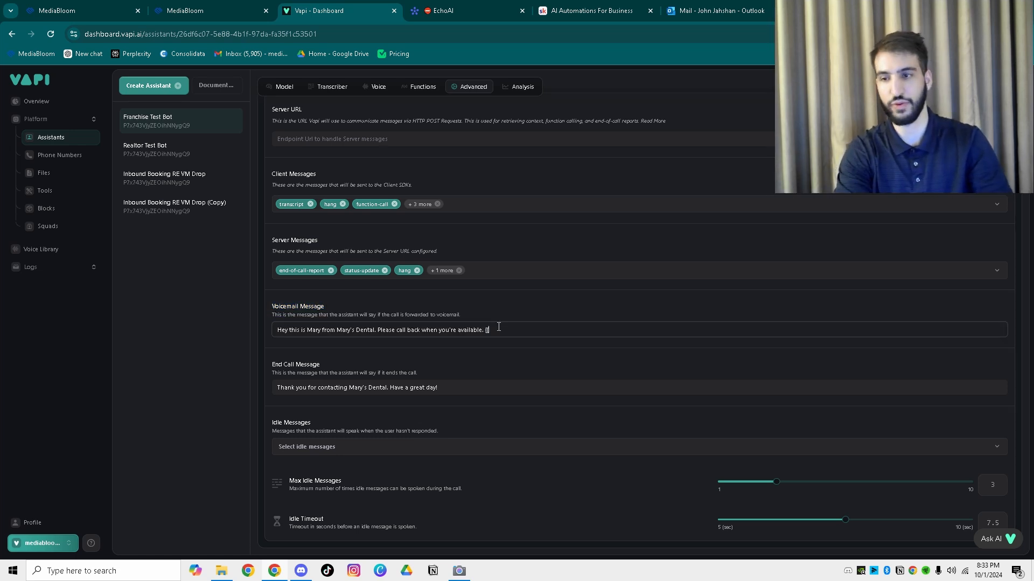
pyautogui.write('{name}}')
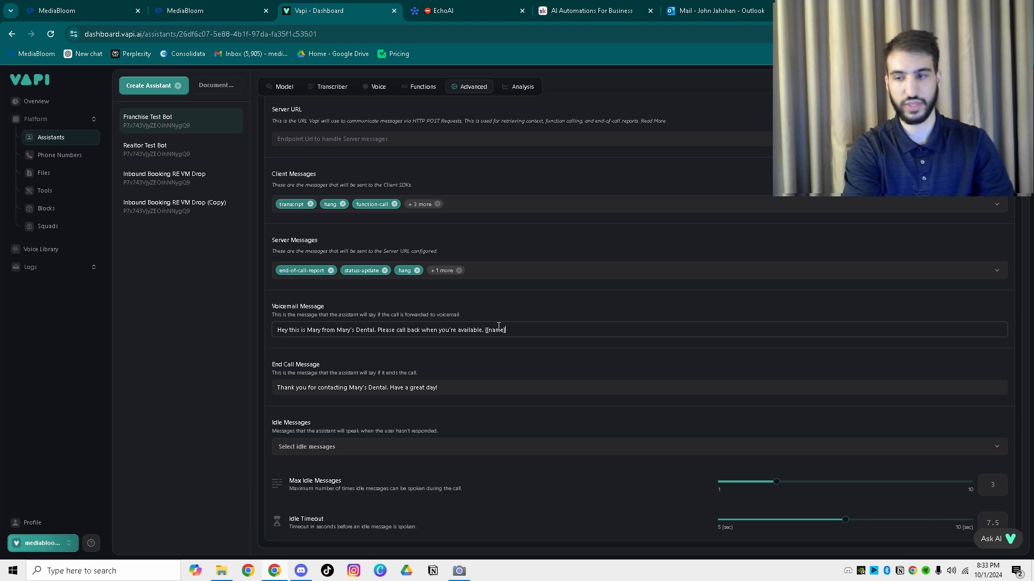
pyautogui.moveTo(528, 330); pyautogui.dragTo(485, 329)
pyautogui.click(490, 307)
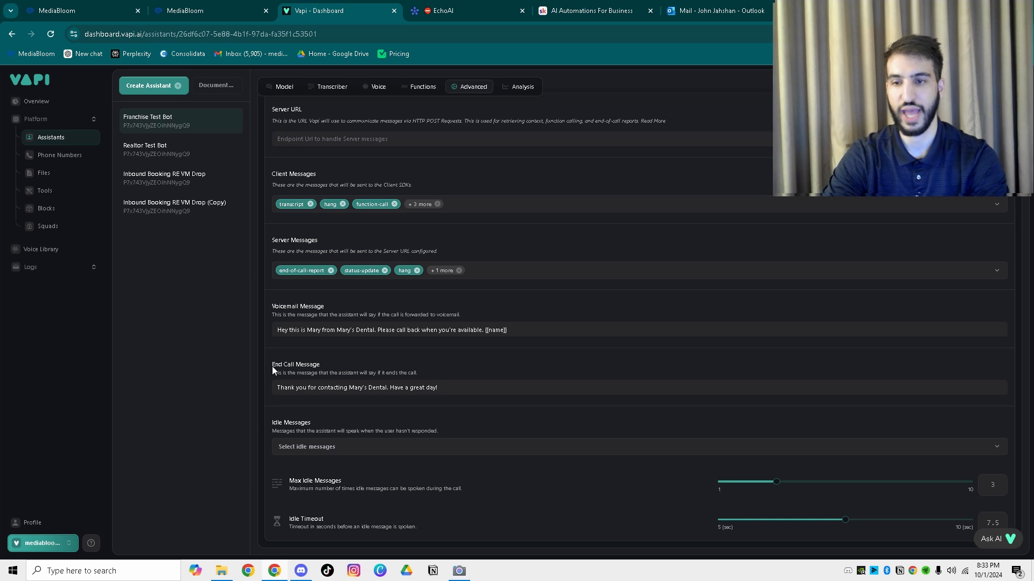
# Review the End Call Message description and select the idle messages "Are you still there?", "How can I assist you further?" and "I'm ready to help whenever you are."
pyautogui.moveTo(272, 366); pyautogui.dragTo(422, 376)
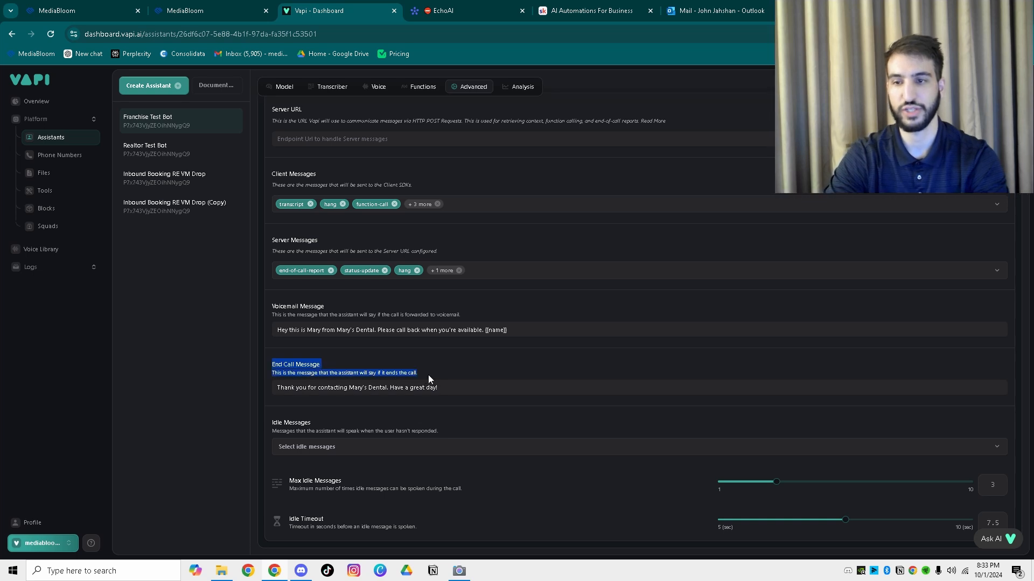
pyautogui.click(428, 375)
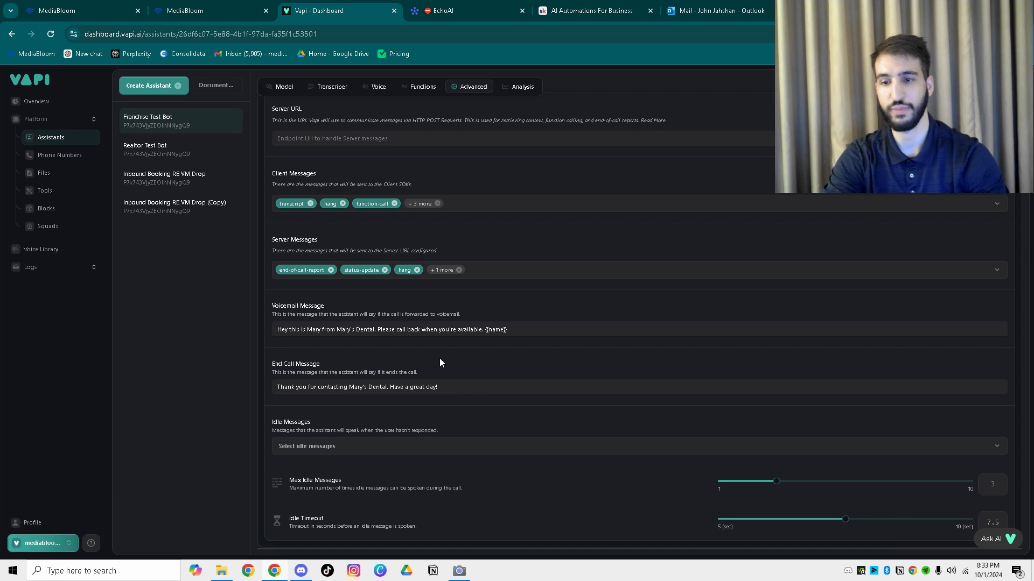
pyautogui.click(400, 450)
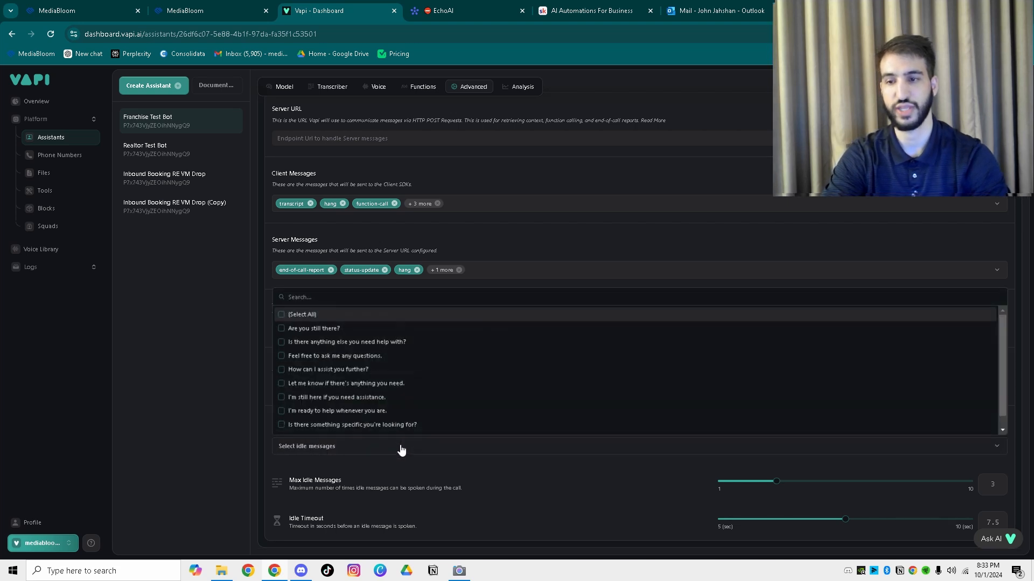
pyautogui.click(316, 328)
pyautogui.click(334, 371)
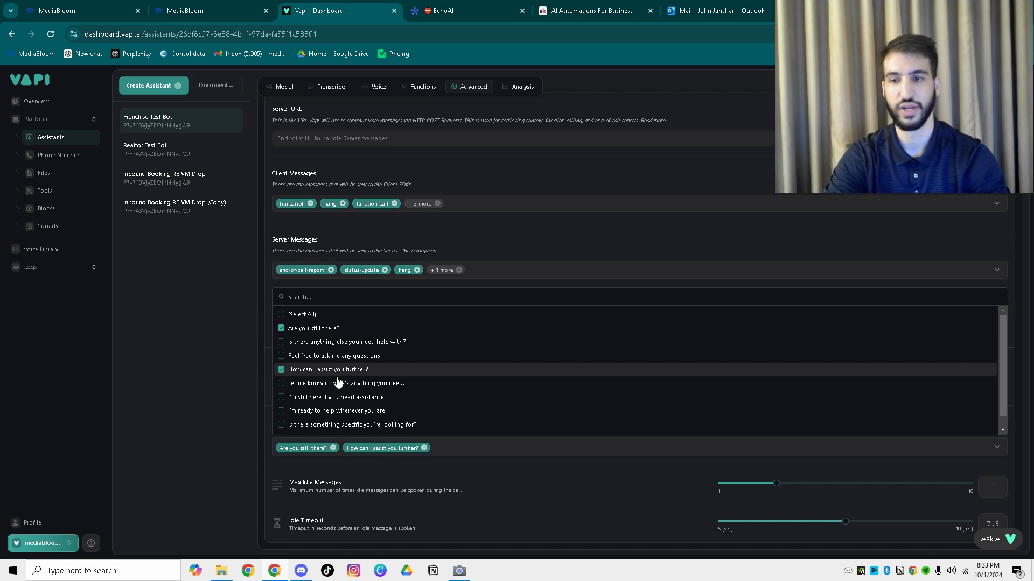
pyautogui.click(331, 413)
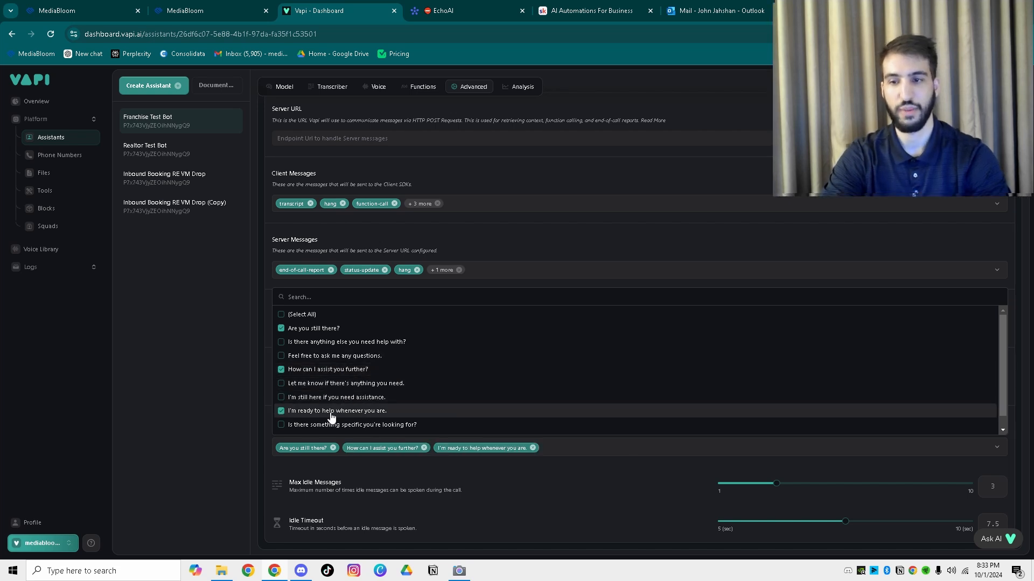
pyautogui.click(392, 466)
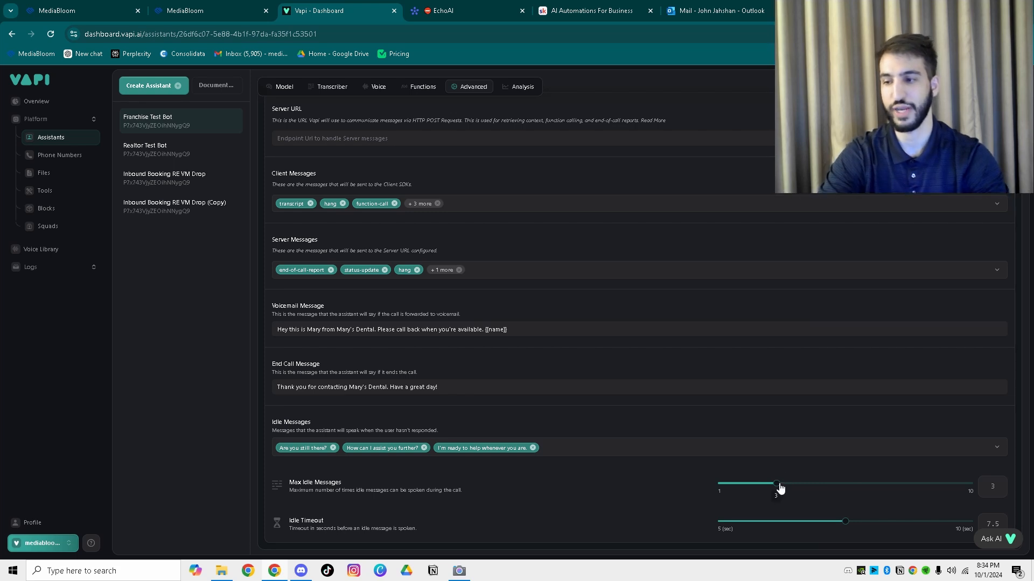
# Set Max Idle Messages to 5 and read the Idle Timeout description
pyautogui.moveTo(777, 484); pyautogui.dragTo(843, 487)
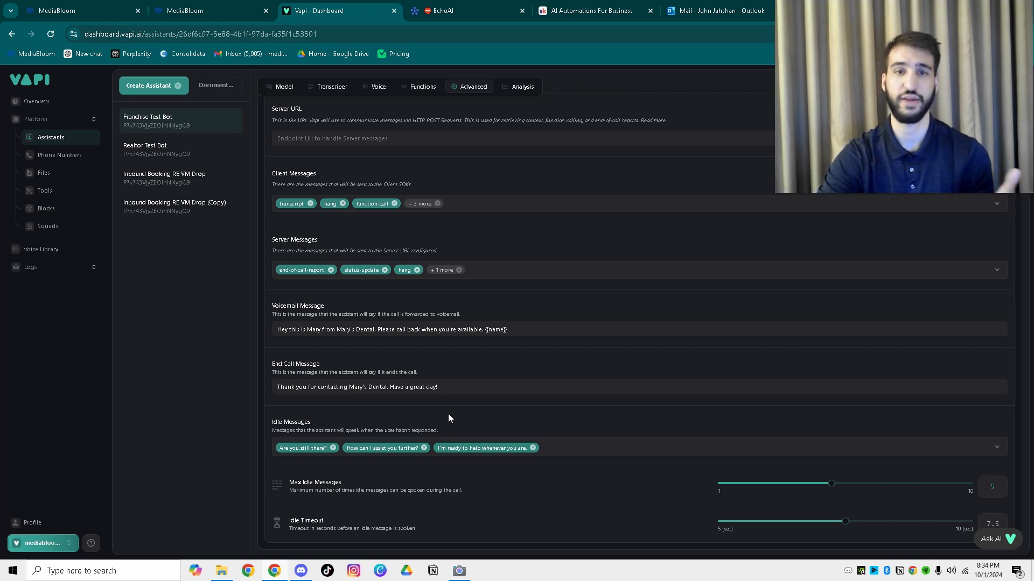
pyautogui.moveTo(290, 522); pyautogui.dragTo(344, 523)
pyautogui.click(334, 520)
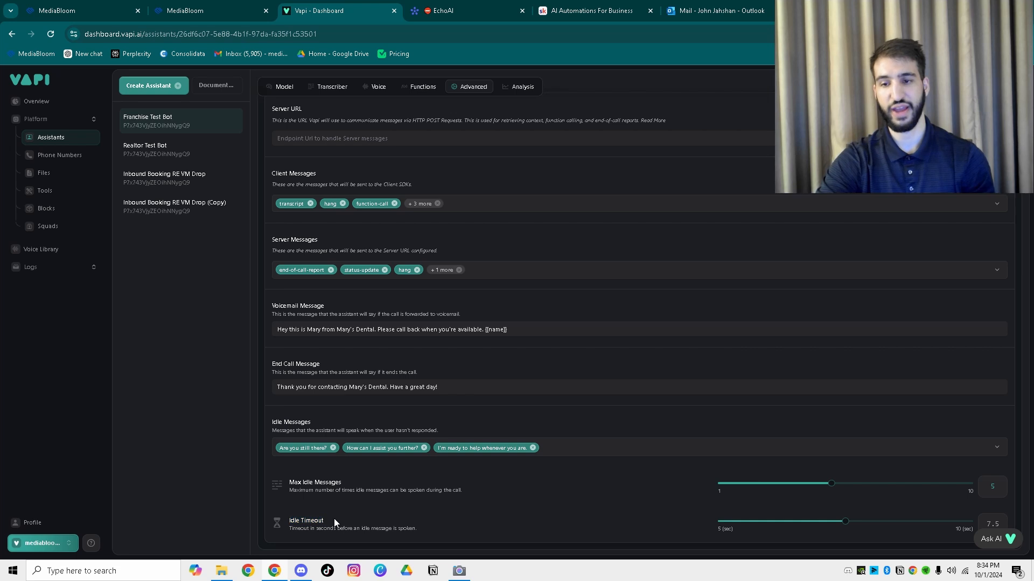
pyautogui.moveTo(414, 532); pyautogui.dragTo(282, 529)
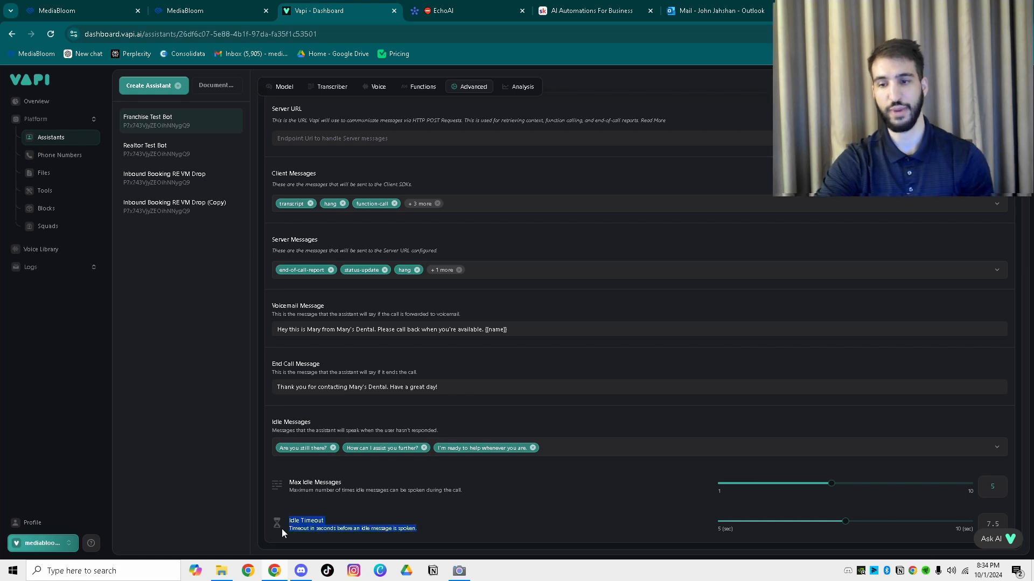
pyautogui.click(333, 523)
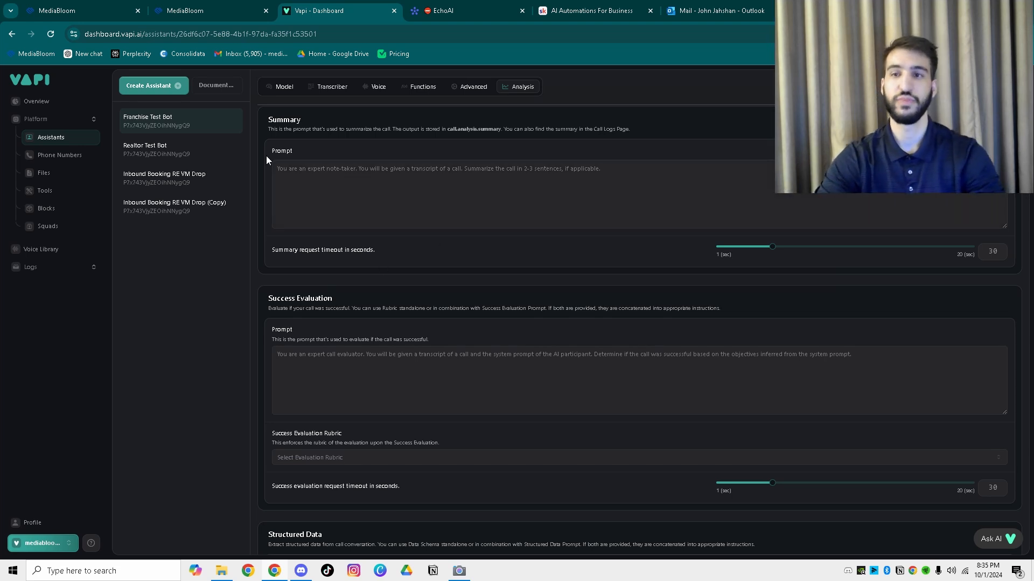
# Read the Summary section's description in the assistant's Analysis settings
pyautogui.doubleClick(284, 119)
pyautogui.moveTo(639, 127); pyautogui.dragTo(641, 130)
pyautogui.click(632, 131)
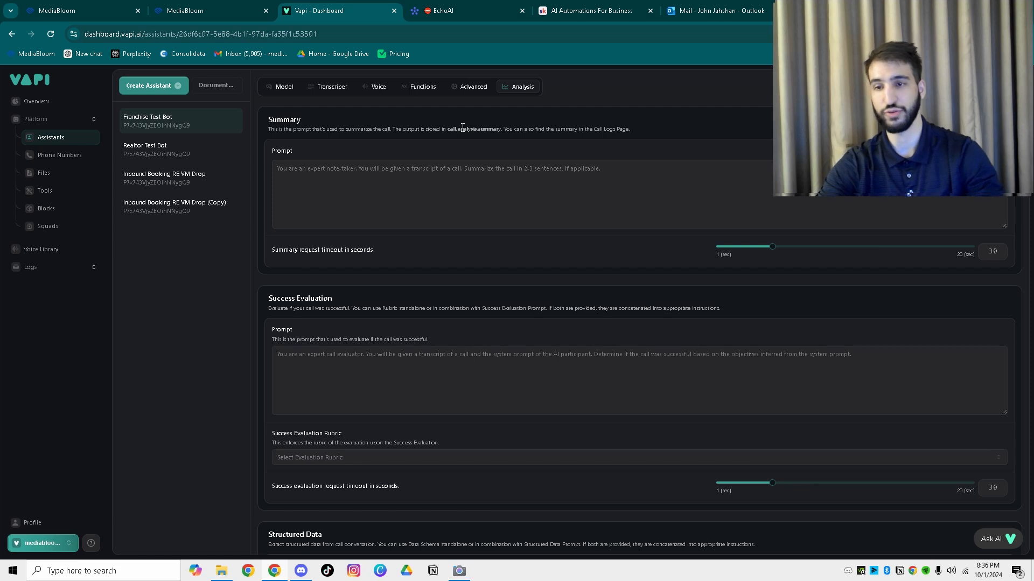
# Read the Success Evaluation prompt description and browse the evaluation rubric options without choosing one
pyautogui.scroll(-3, 463, 126)
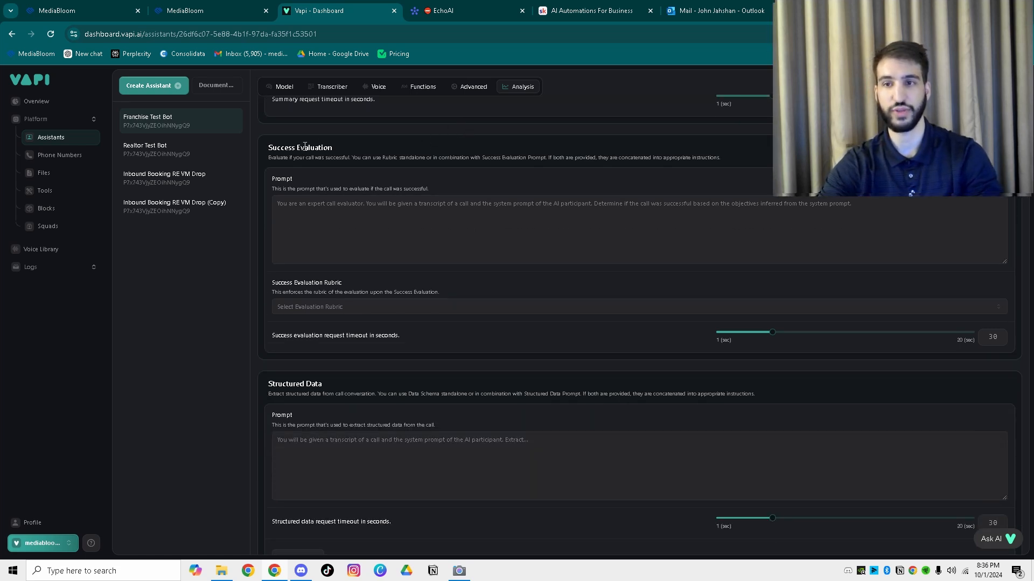
pyautogui.moveTo(284, 189); pyautogui.dragTo(434, 188)
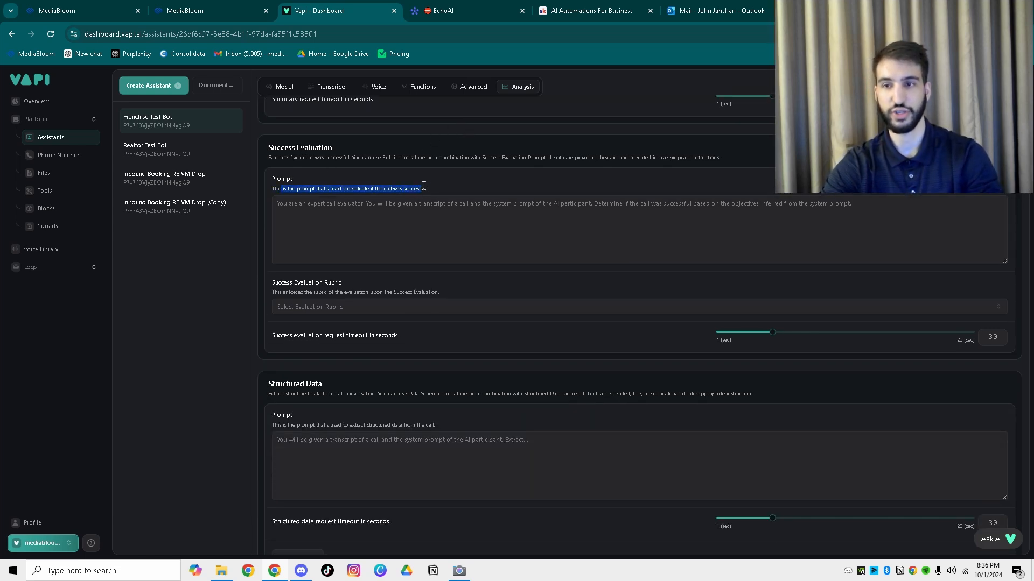
pyautogui.click(435, 186)
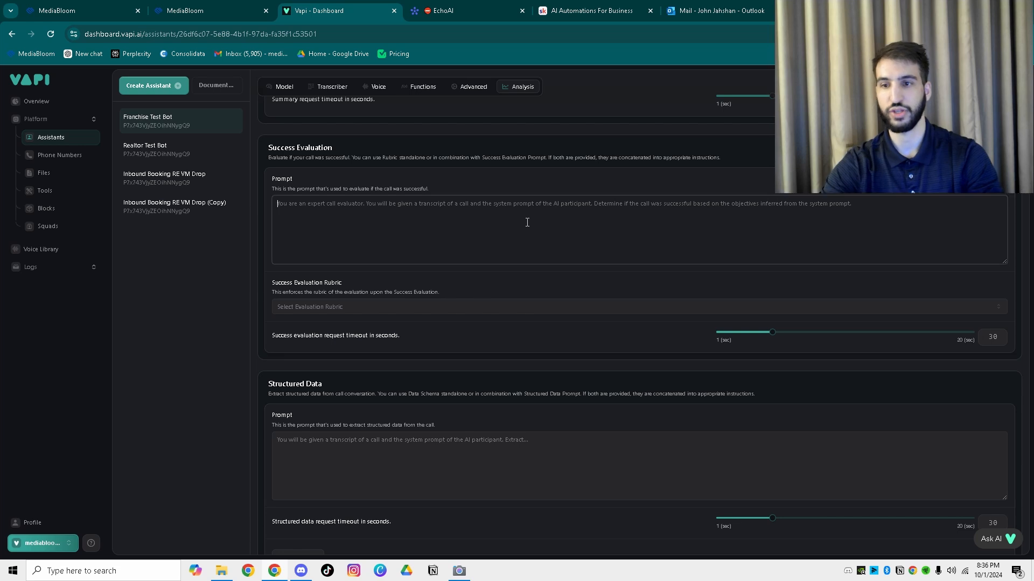
pyautogui.click(316, 308)
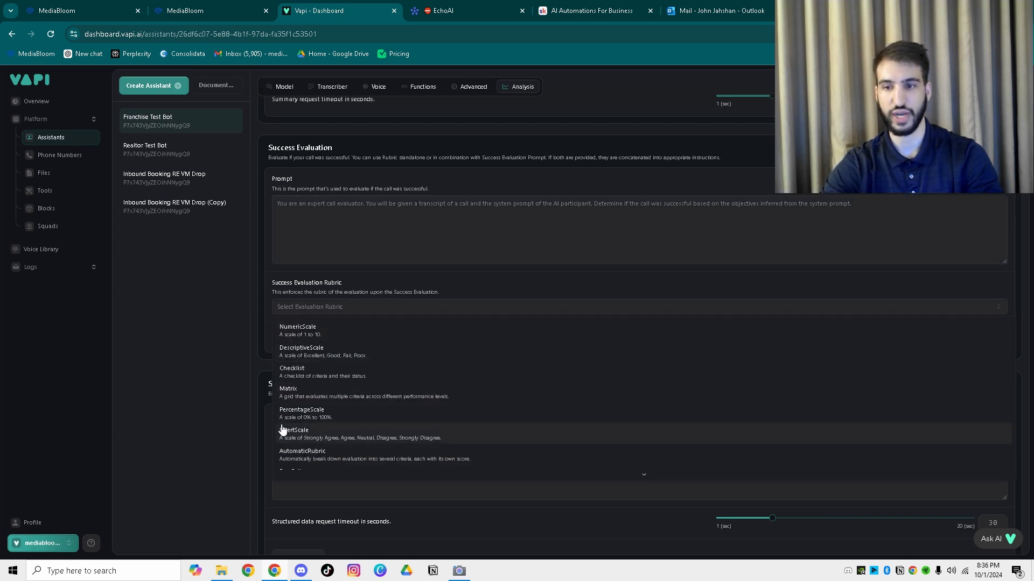
pyautogui.moveTo(382, 476)
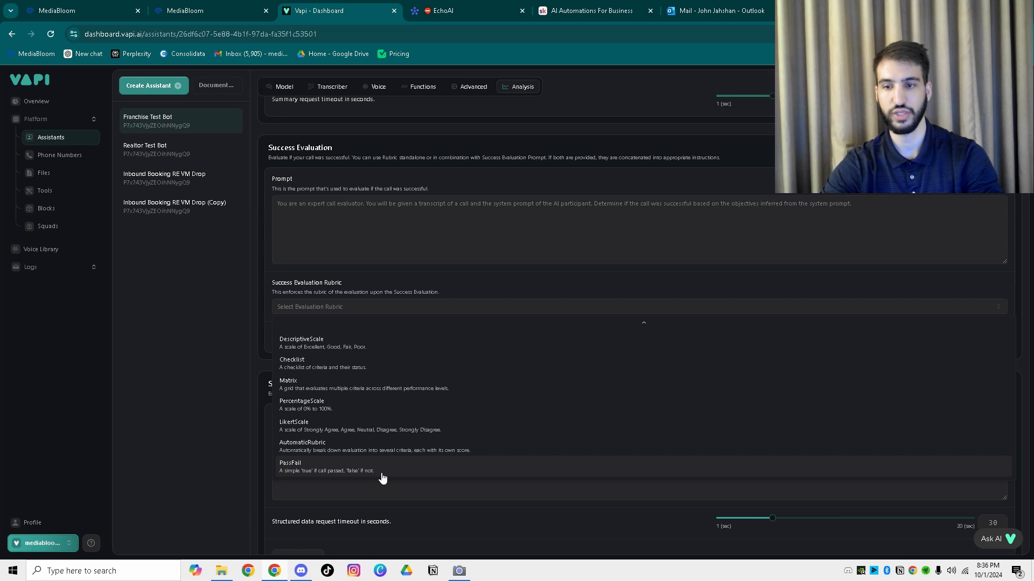
pyautogui.click(392, 277)
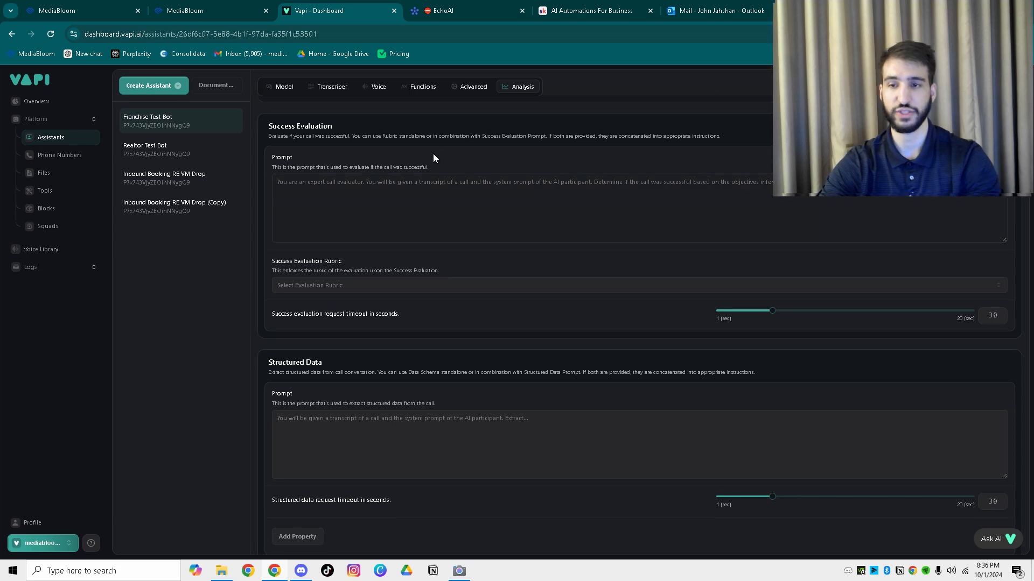
# Add a String property to the Structured Data section, leaving it optional after trying the required setting
pyautogui.scroll(-1, 433, 153)
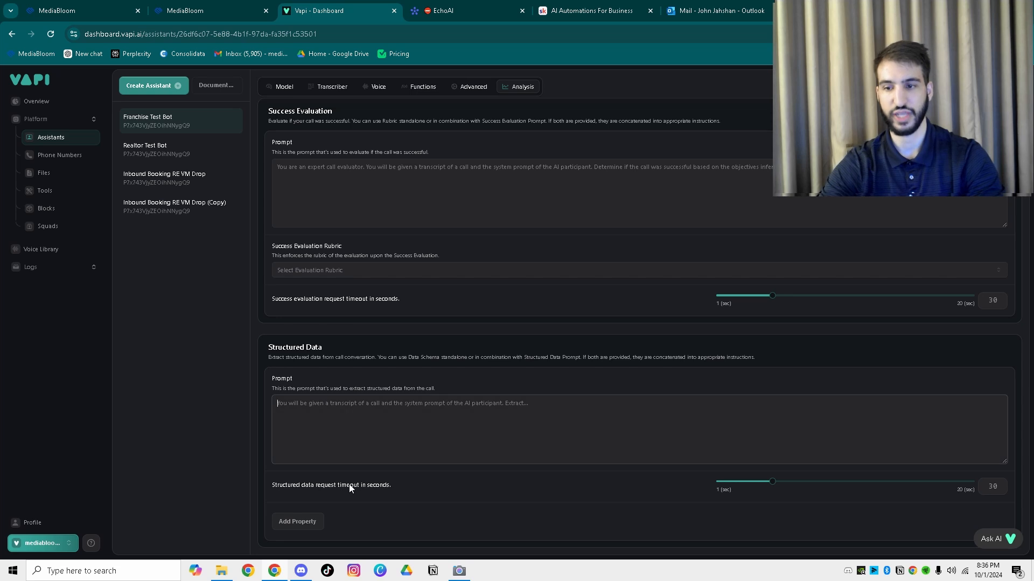
pyautogui.click(346, 411)
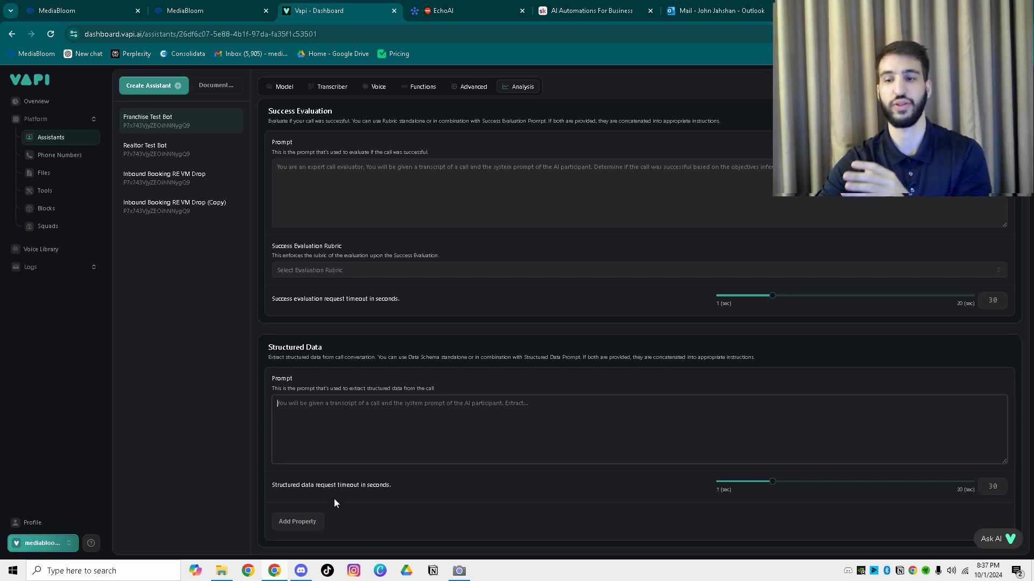
pyautogui.click(296, 522)
pyautogui.scroll(-1, 364, 500)
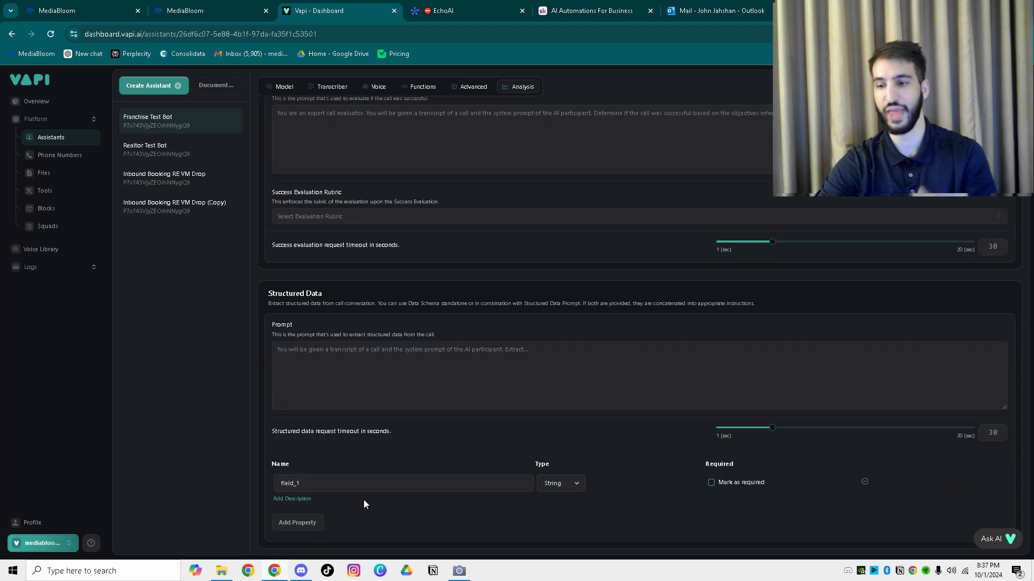
pyautogui.click(715, 481)
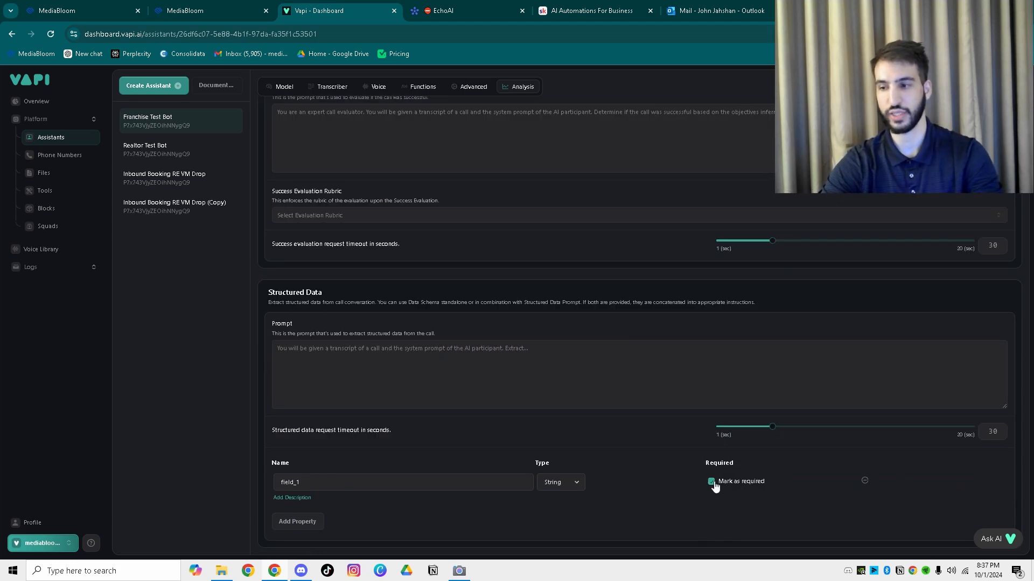
pyautogui.click(711, 482)
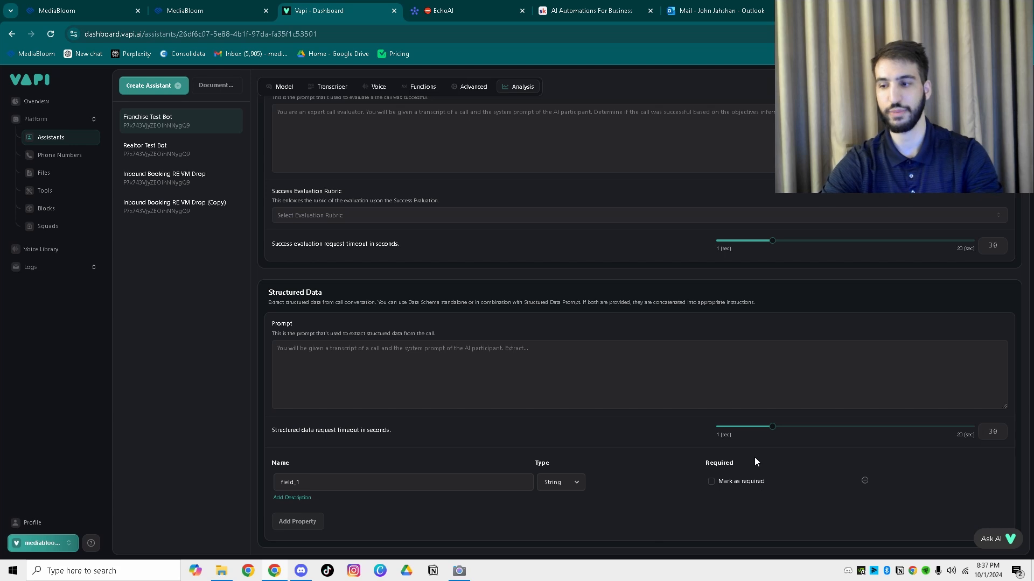